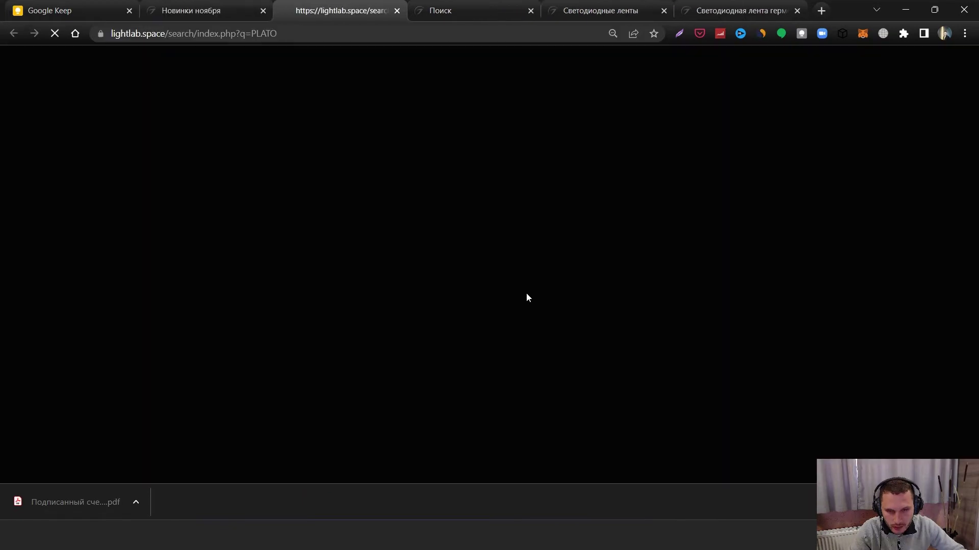
Look through the PLATO luminaire search results, comparing the R1200-145 W and R1000-115 W models
{"action": "scroll", "coordinate": [326, 264], "scroll_direction": "down", "scroll_amount": 3}
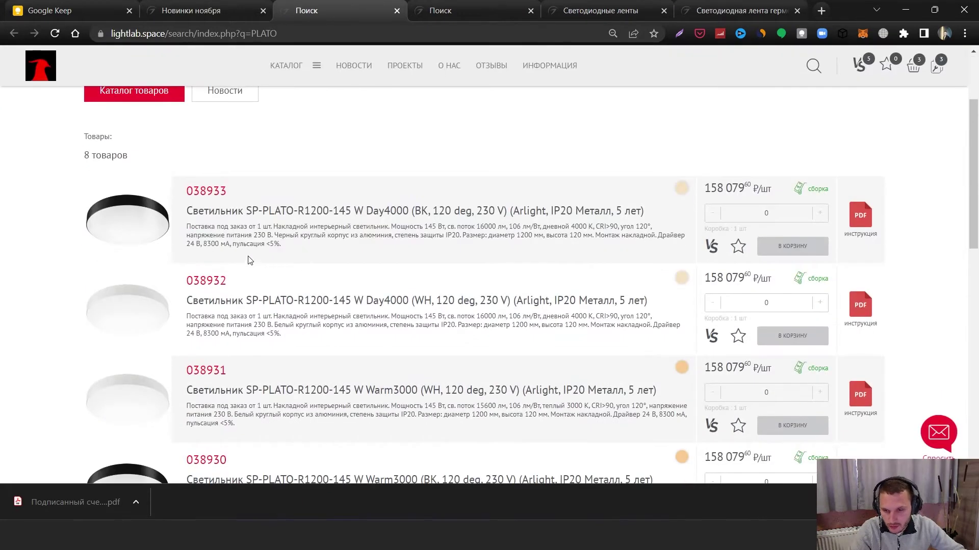
{"action": "scroll", "coordinate": [226, 240], "scroll_direction": "down", "scroll_amount": 7}
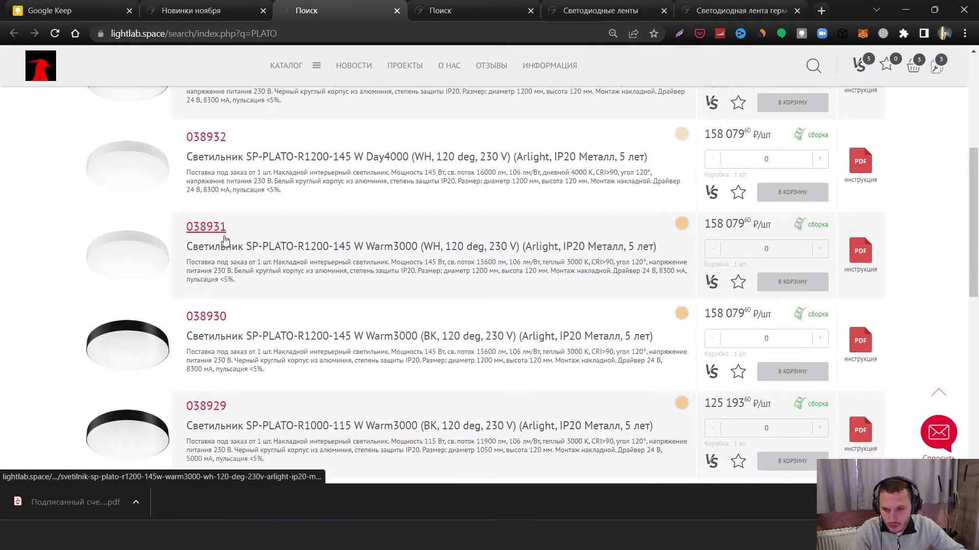
{"action": "scroll", "coordinate": [228, 244], "scroll_direction": "down", "scroll_amount": 3}
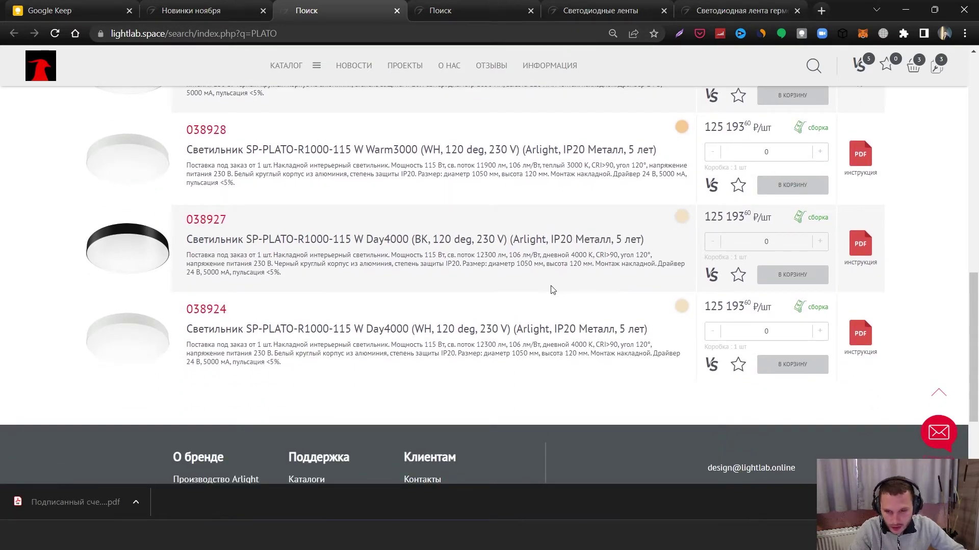
{"action": "scroll", "coordinate": [272, 274], "scroll_direction": "up", "scroll_amount": 5}
{"action": "scroll", "coordinate": [305, 278], "scroll_direction": "down", "scroll_amount": 4}
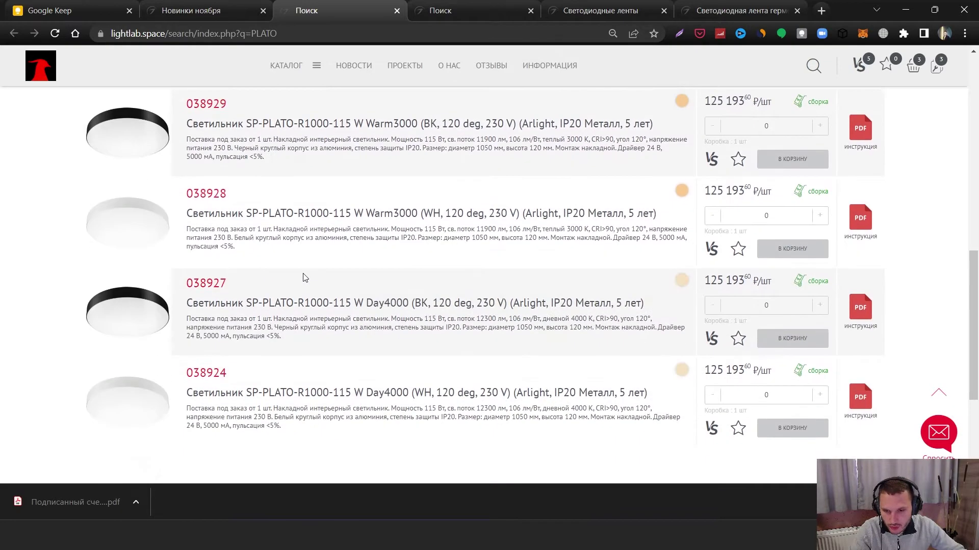
{"action": "scroll", "coordinate": [304, 277], "scroll_direction": "up", "scroll_amount": 1}
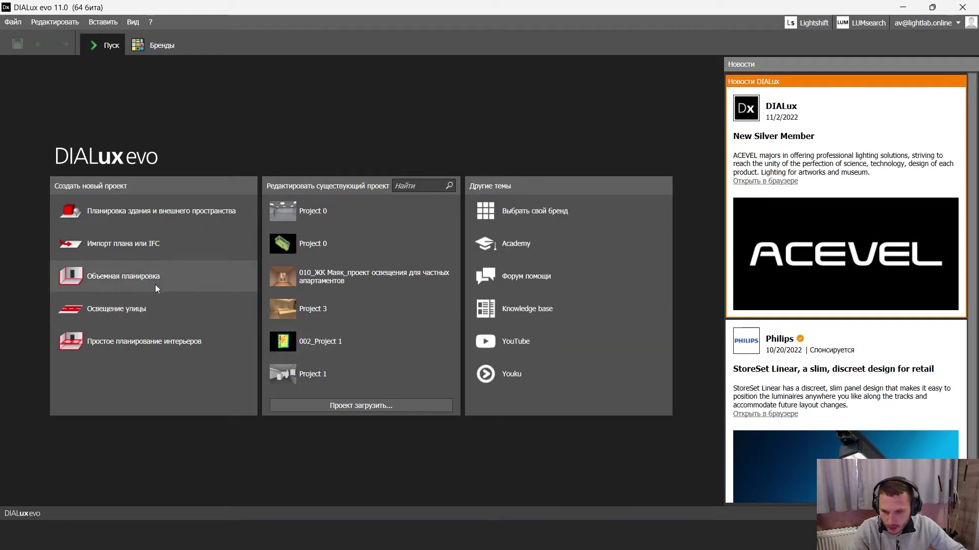
Switch to DIALux evo and create a rectangular 10 × 10 m room, 3 m high, with zone "34 Офисы" and application 34.2
{"action": "left_click", "coordinate": [137, 277]}
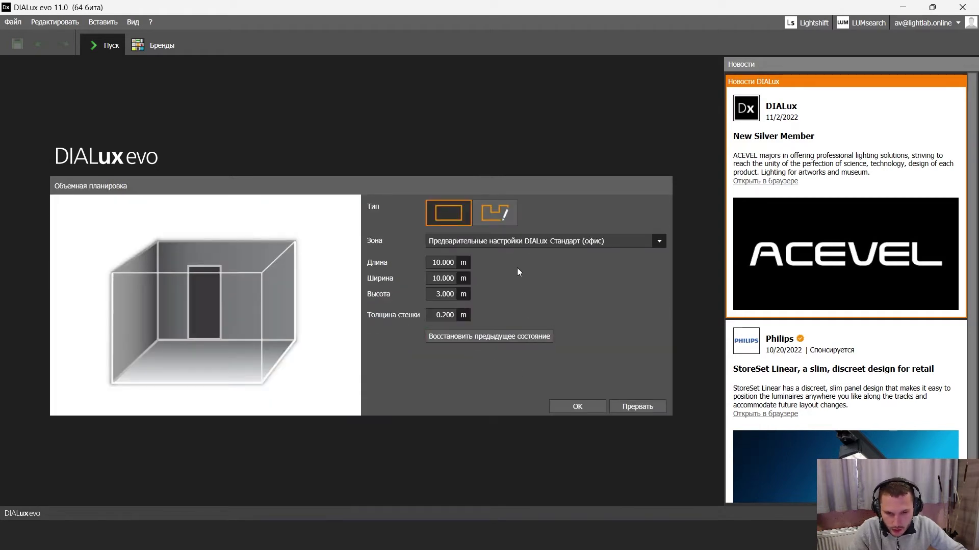
{"action": "left_click", "coordinate": [511, 243]}
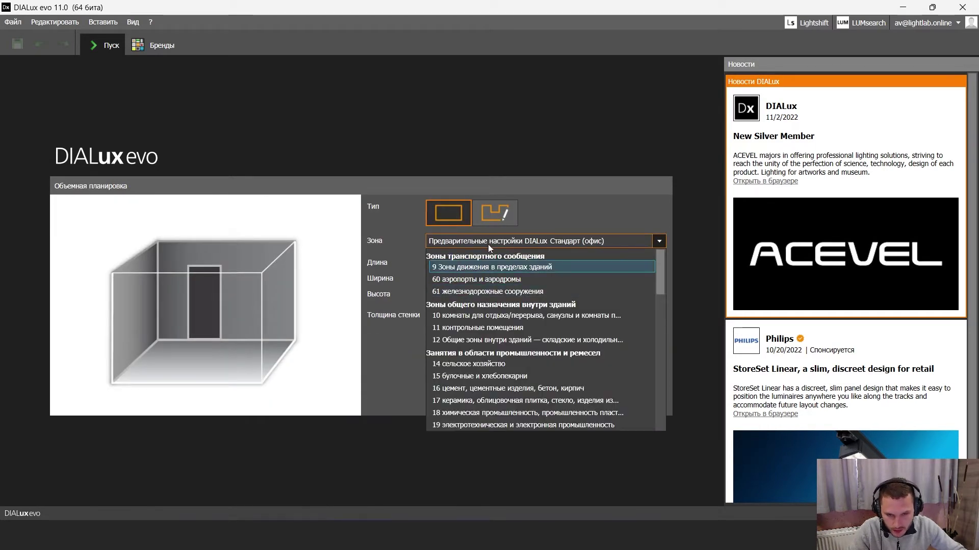
{"action": "scroll", "coordinate": [490, 275], "scroll_direction": "down", "scroll_amount": 5}
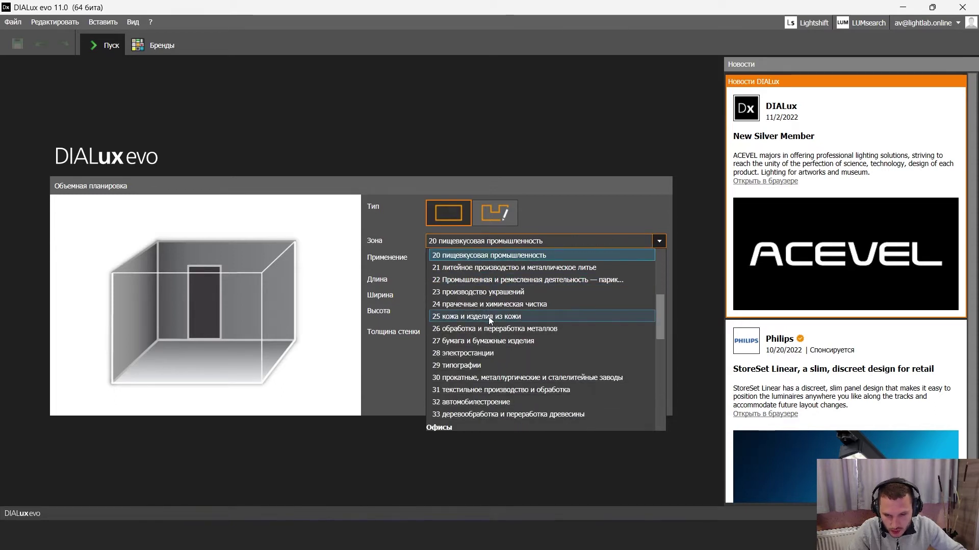
{"action": "scroll", "coordinate": [489, 317], "scroll_direction": "down", "scroll_amount": 2}
{"action": "left_click", "coordinate": [454, 401]}
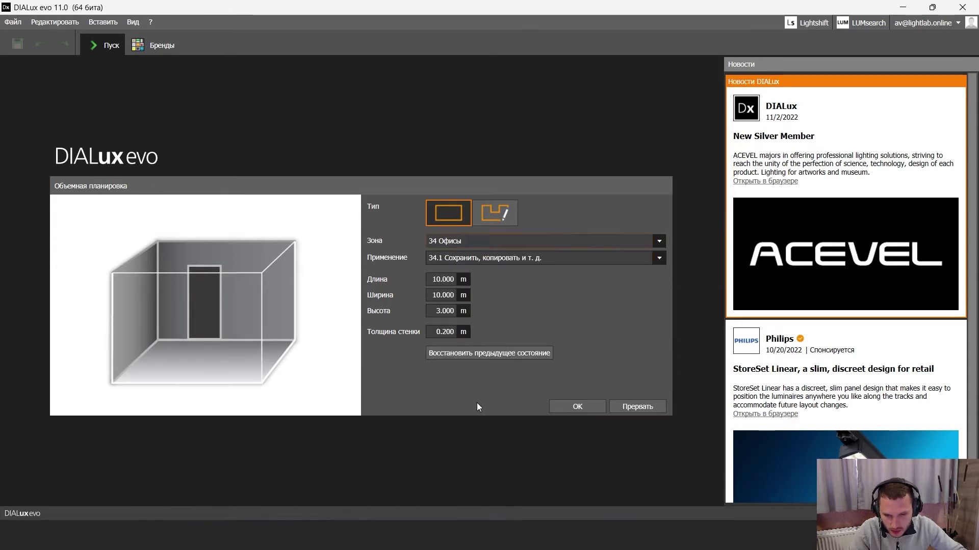
{"action": "left_click", "coordinate": [479, 258]}
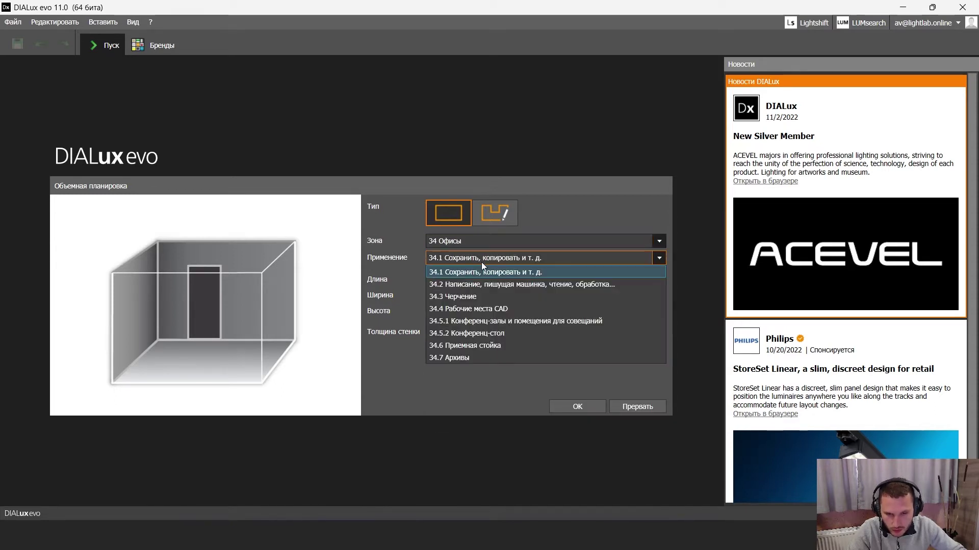
{"action": "left_click", "coordinate": [519, 289]}
{"action": "left_click", "coordinate": [441, 280]}
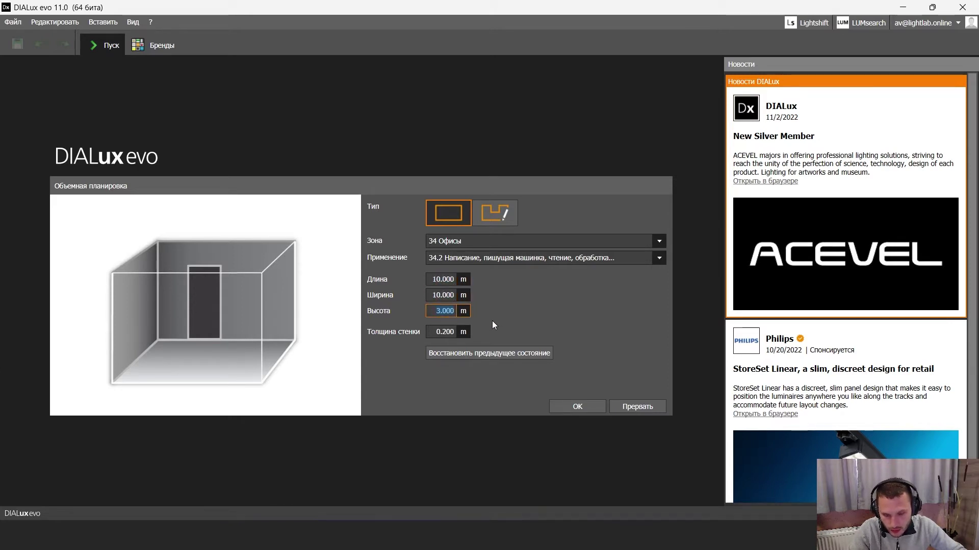
{"action": "left_click", "coordinate": [577, 408]}
Inspect the new room in the 3D view and return to the floor plan
{"action": "scroll", "coordinate": [577, 230], "scroll_direction": "down", "scroll_amount": 2}
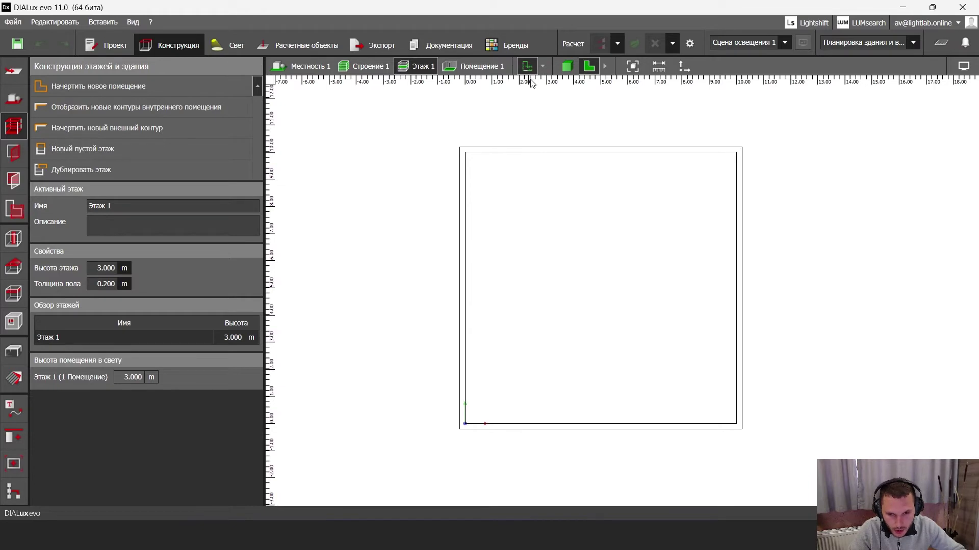
{"action": "left_click", "coordinate": [566, 66]}
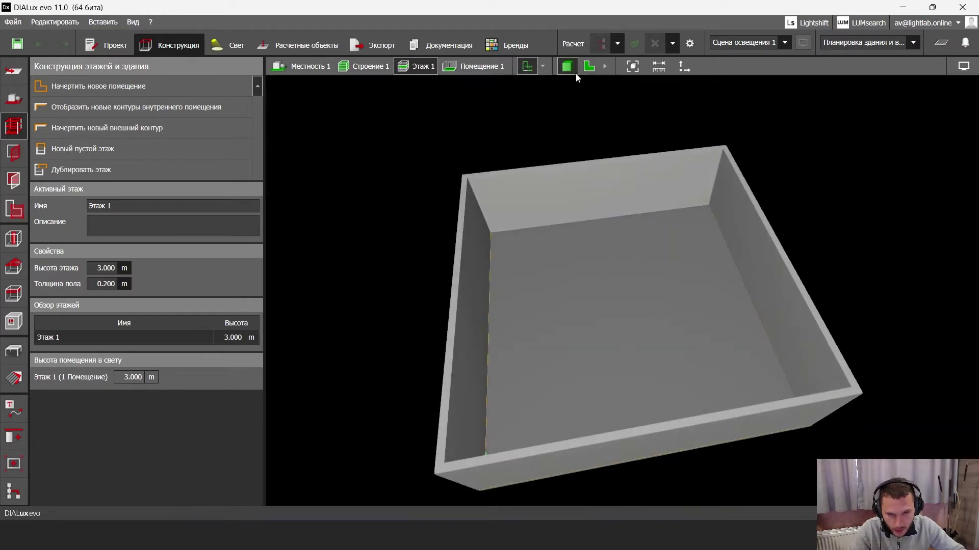
{"action": "left_click", "coordinate": [586, 68]}
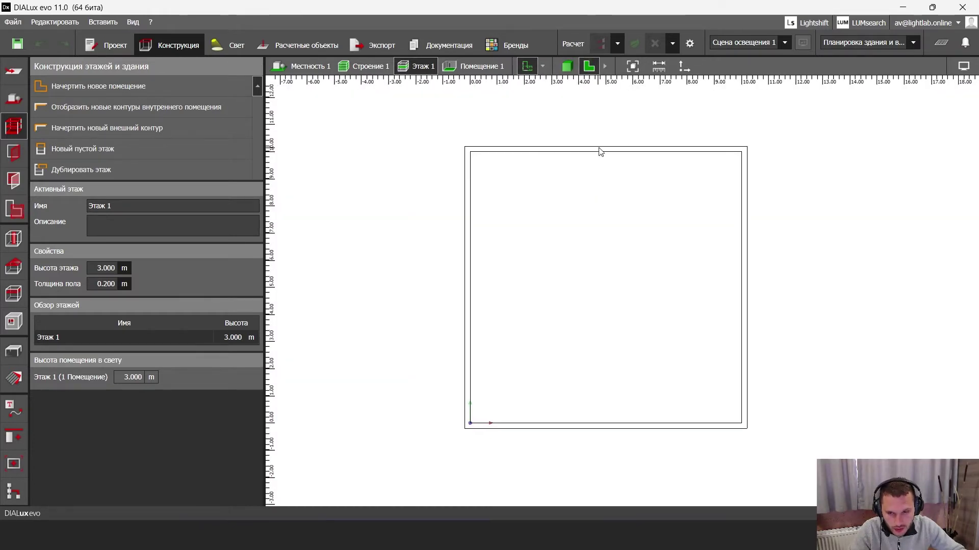
Select the room's area and choose the usage profile template "34 Офисы" with application 34.2 under EN 12464-1:2021
{"action": "left_click", "coordinate": [15, 209]}
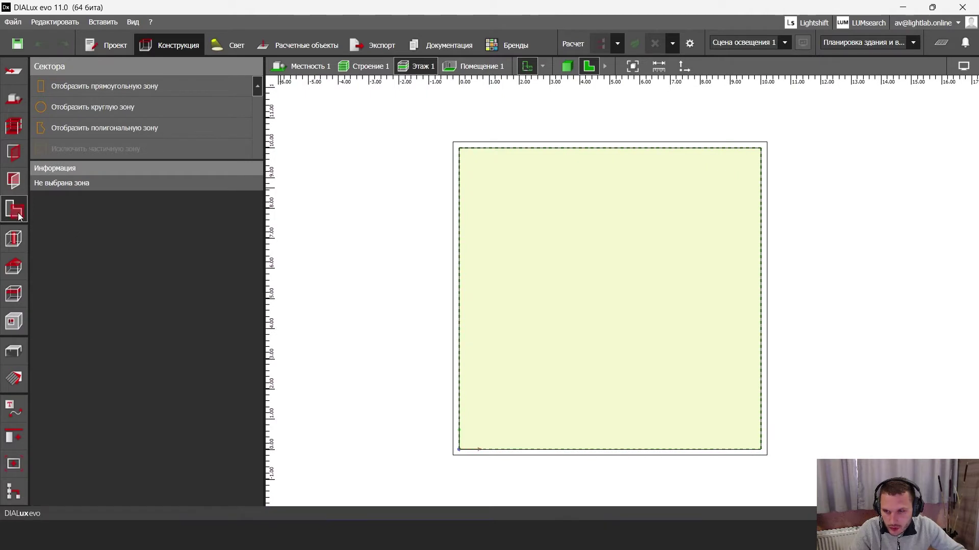
{"action": "left_click", "coordinate": [522, 214]}
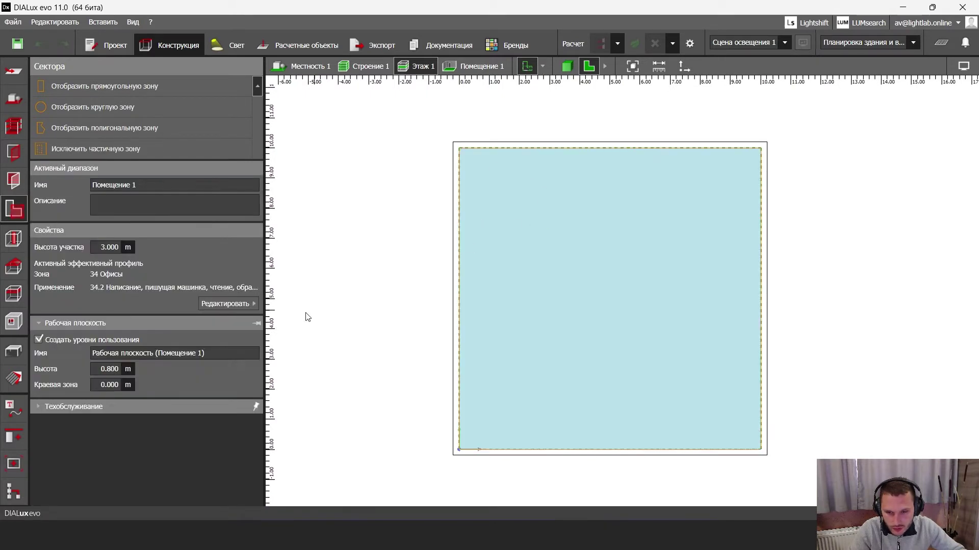
{"action": "left_click", "coordinate": [228, 304]}
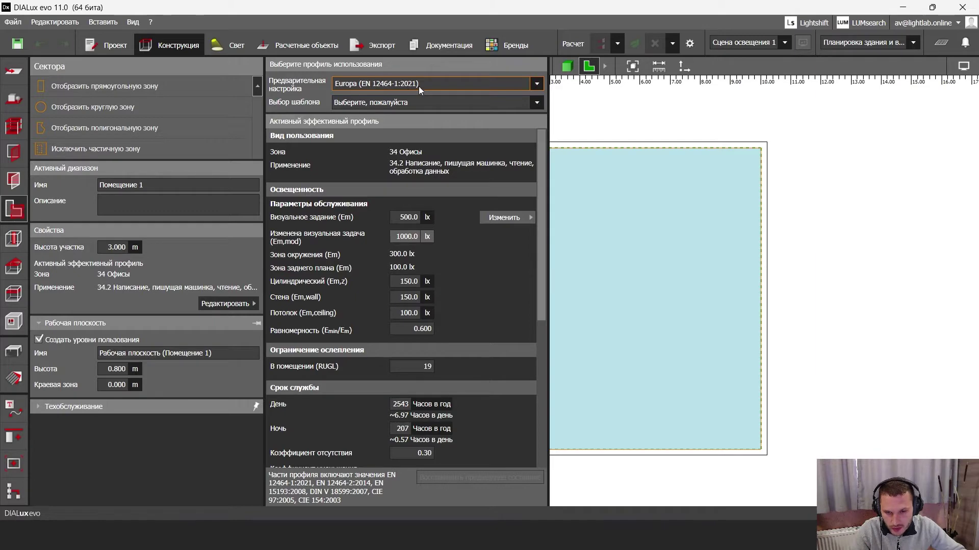
{"action": "left_click", "coordinate": [407, 102]}
{"action": "scroll", "coordinate": [374, 250], "scroll_direction": "down", "scroll_amount": 5}
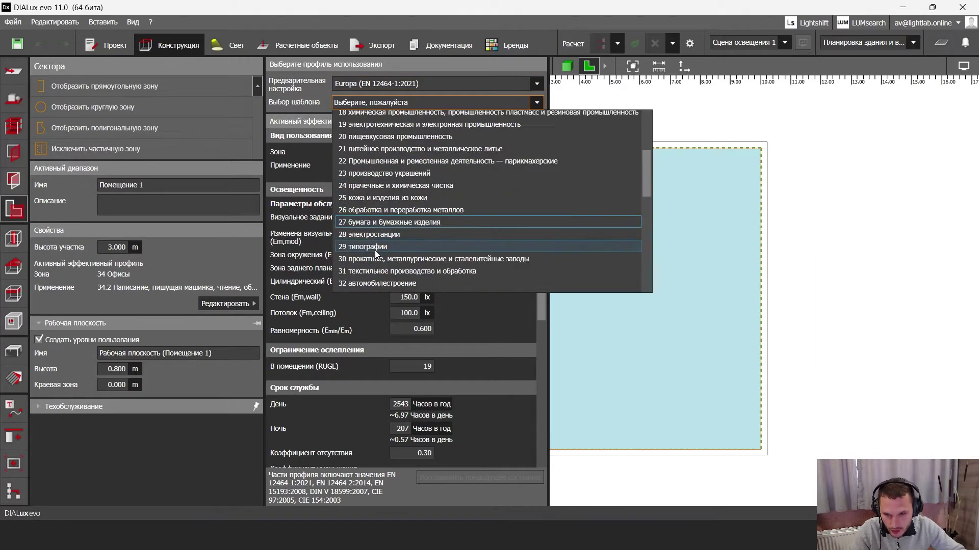
{"action": "left_click", "coordinate": [367, 223]}
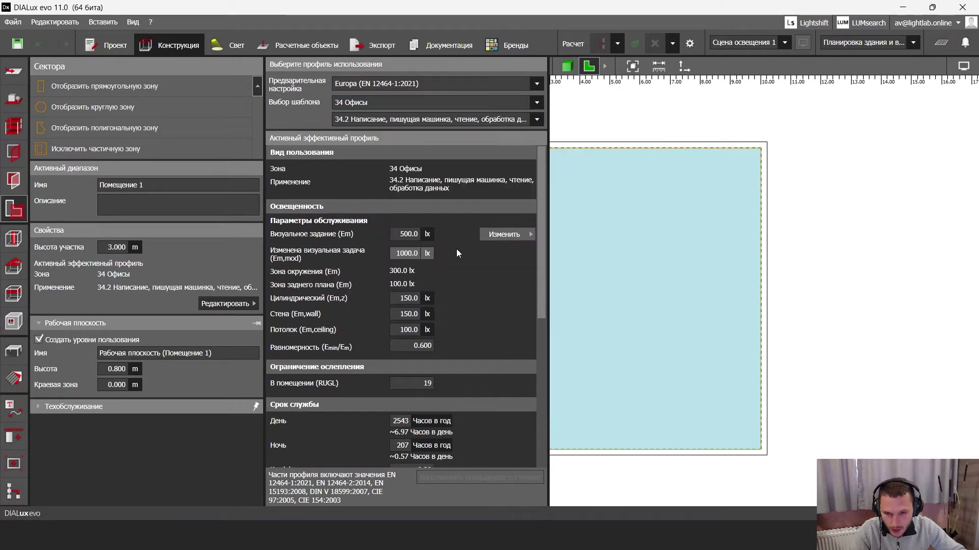
Raise the required illuminance by enabling the context modifier for a visual task critical to the work process
{"action": "left_click", "coordinate": [503, 239]}
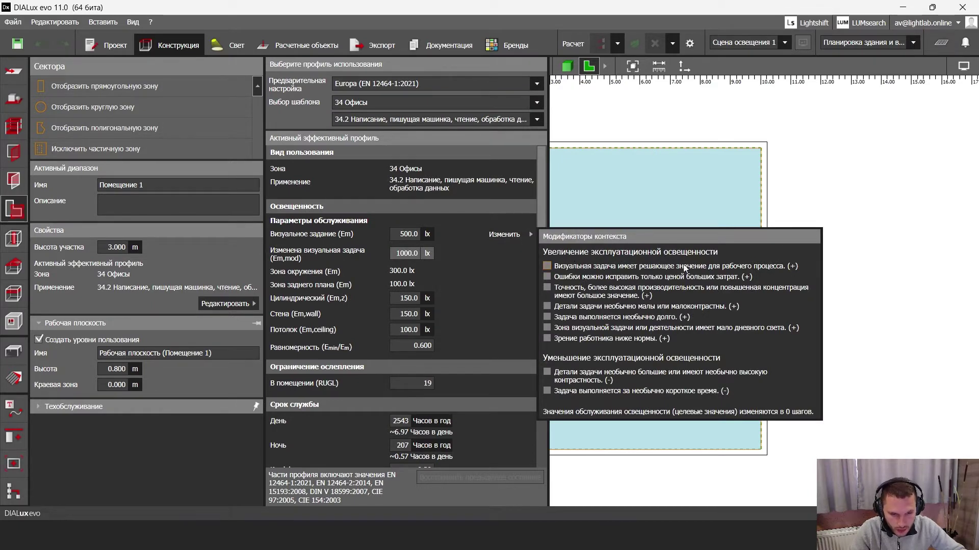
{"action": "left_click", "coordinate": [545, 266]}
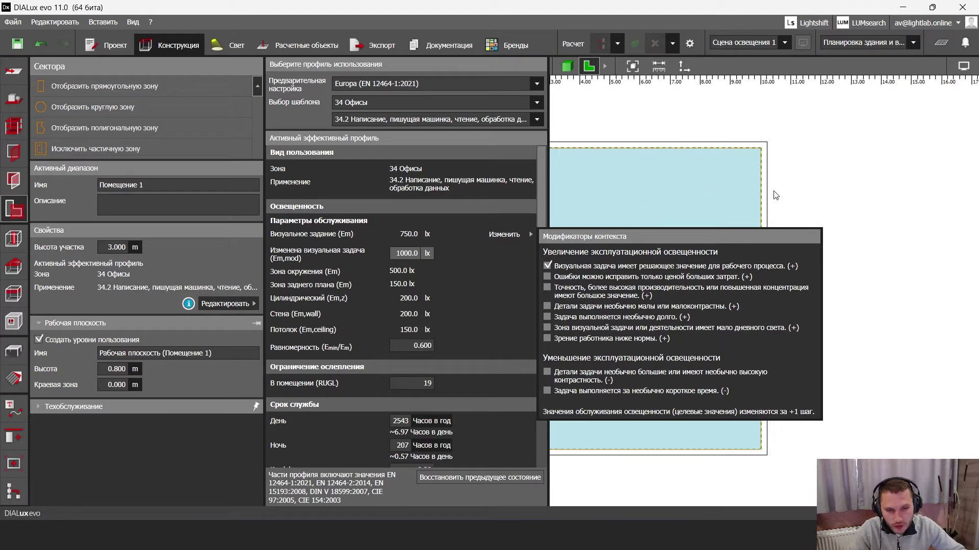
{"action": "left_click", "coordinate": [799, 196]}
{"action": "left_click", "coordinate": [515, 236]}
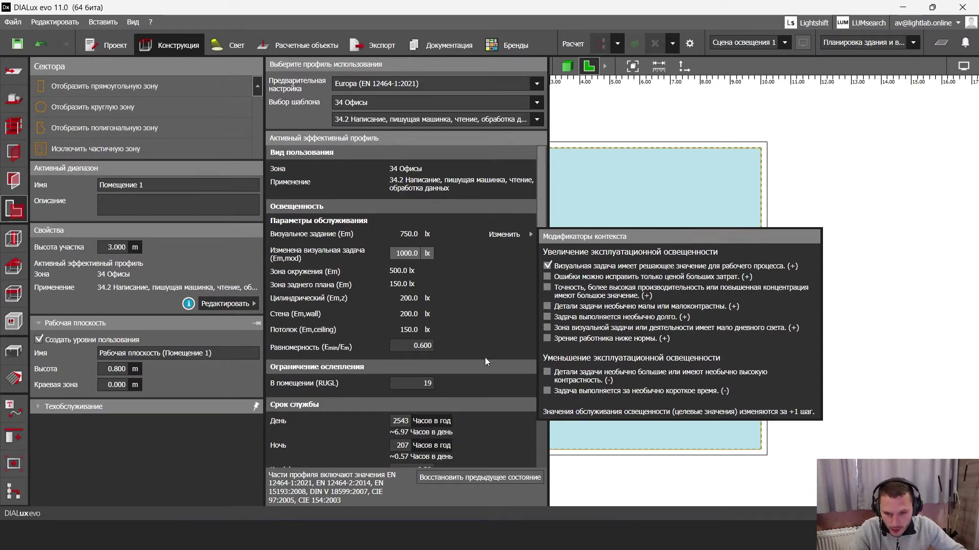
Set the profile's uniformity (Emin/Em) to 0.4 and close the usage profile settings
{"action": "left_click", "coordinate": [410, 346]}
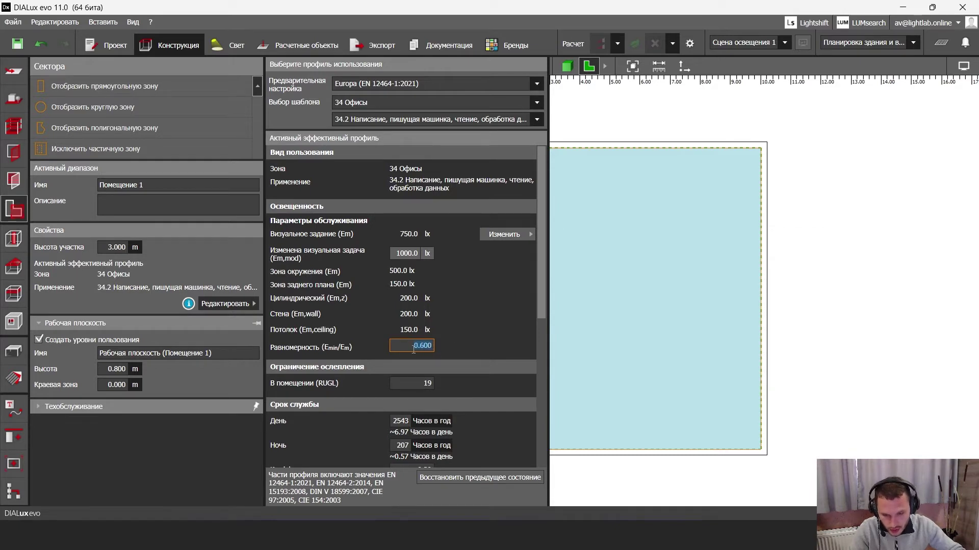
{"action": "type", "text": "0.4"}
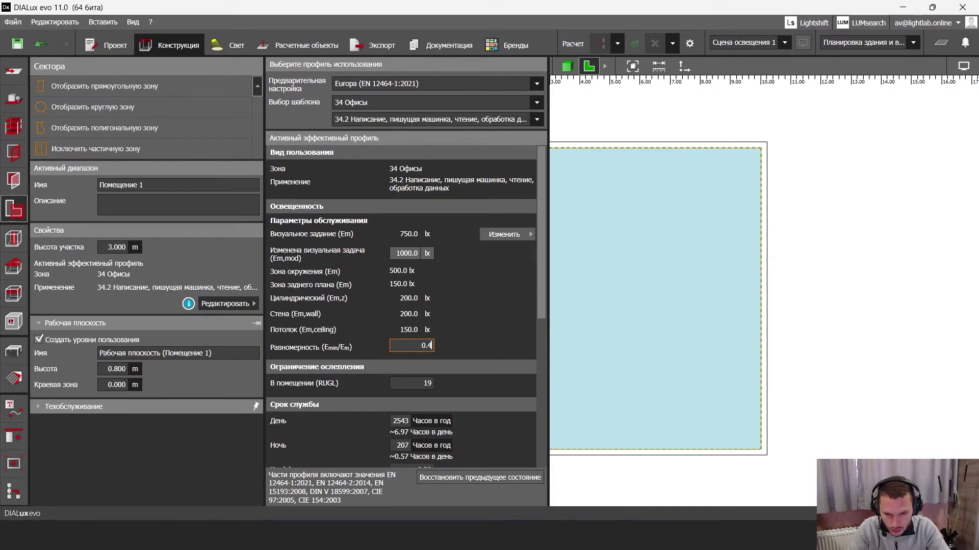
{"action": "key", "text": "Return"}
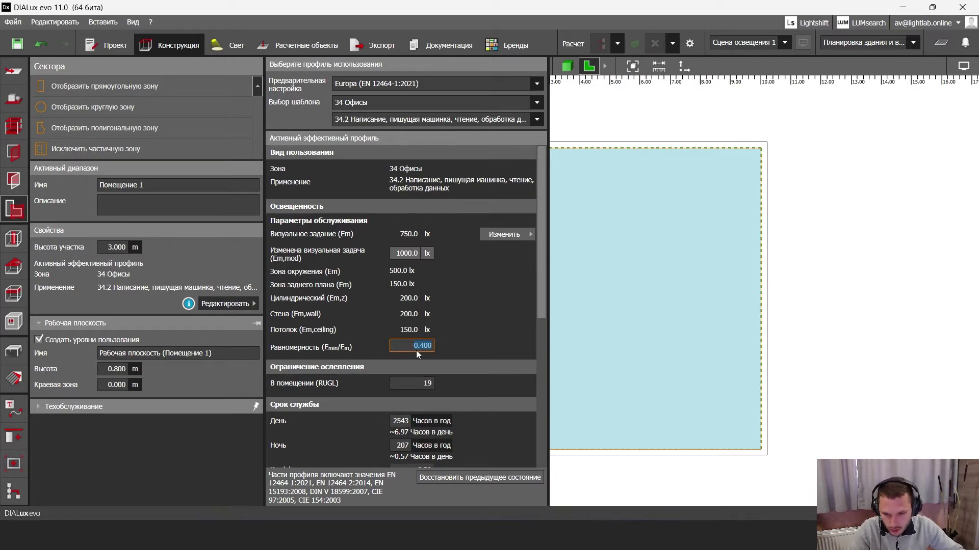
{"action": "left_click", "coordinate": [810, 280]}
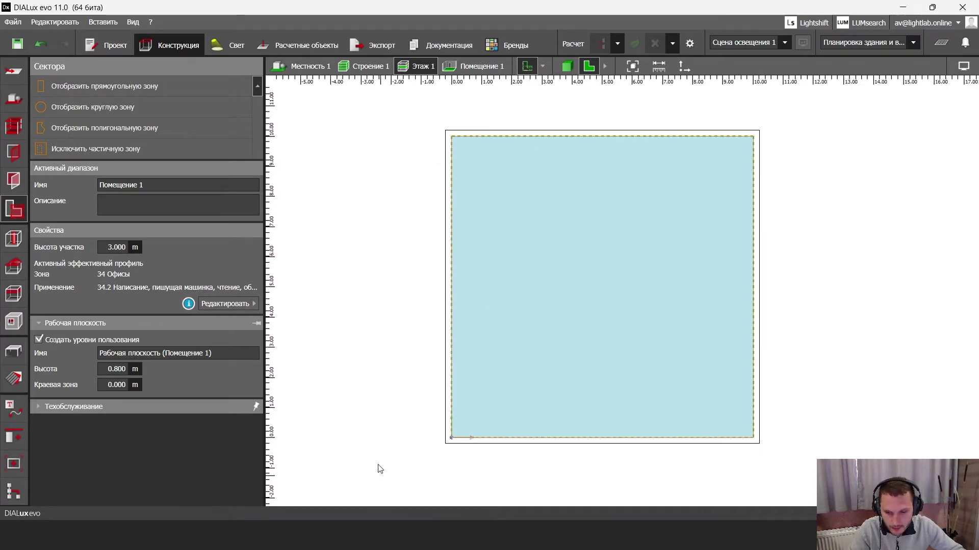
Switch to the browser and open the product page of luminaire 038924, SP-PLATO-R1000-115W Day4000, in a separate tab
{"action": "key", "text": "alt+Tab"}
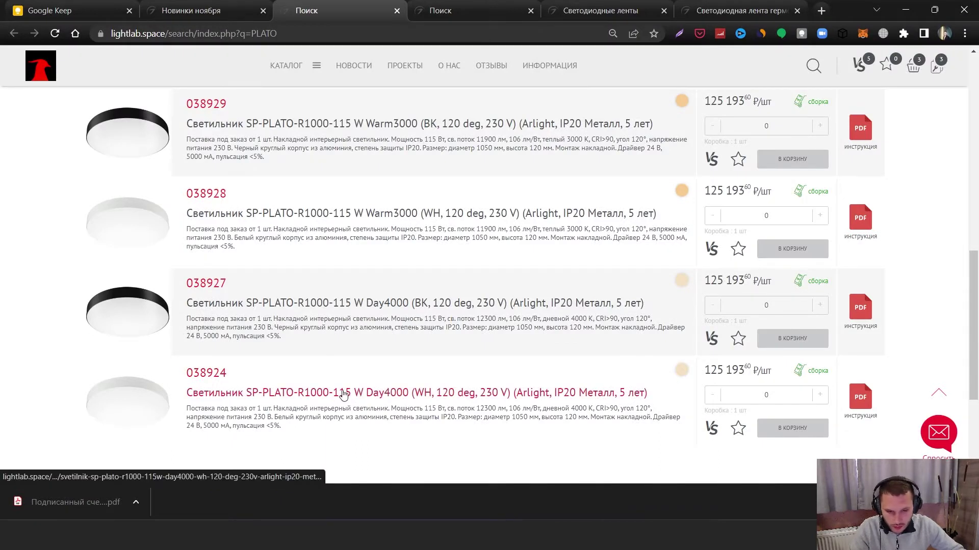
{"action": "mouse_move", "coordinate": [683, 378]}
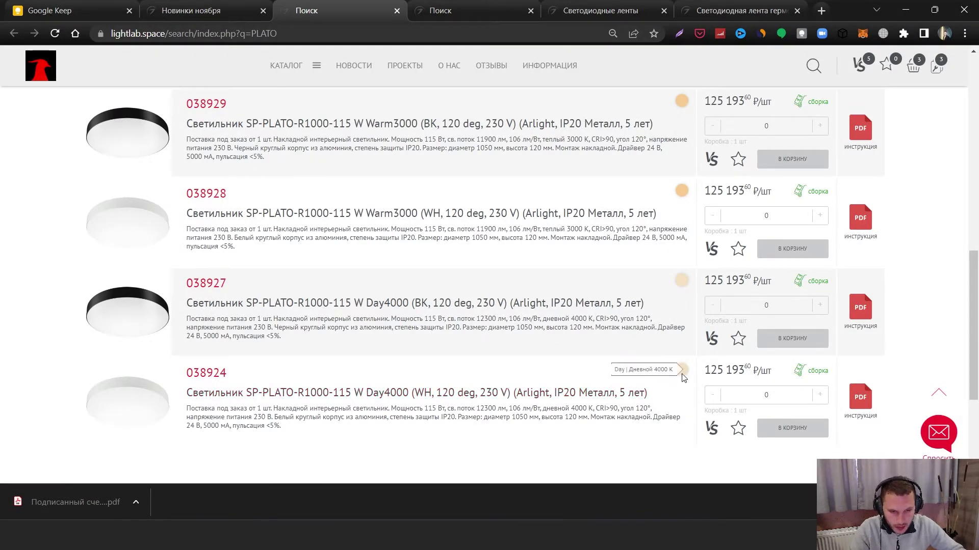
{"action": "middle_click", "coordinate": [281, 393]}
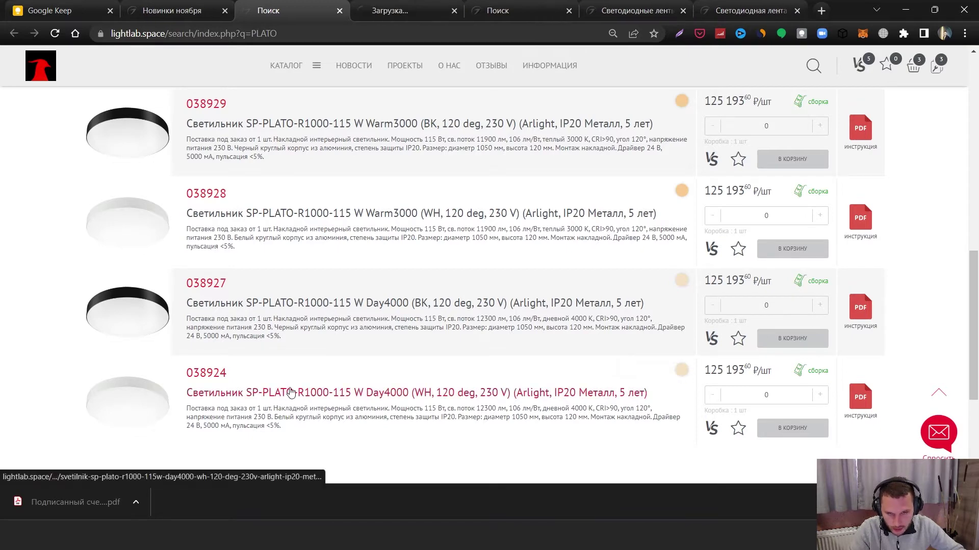
{"action": "left_click", "coordinate": [411, 8]}
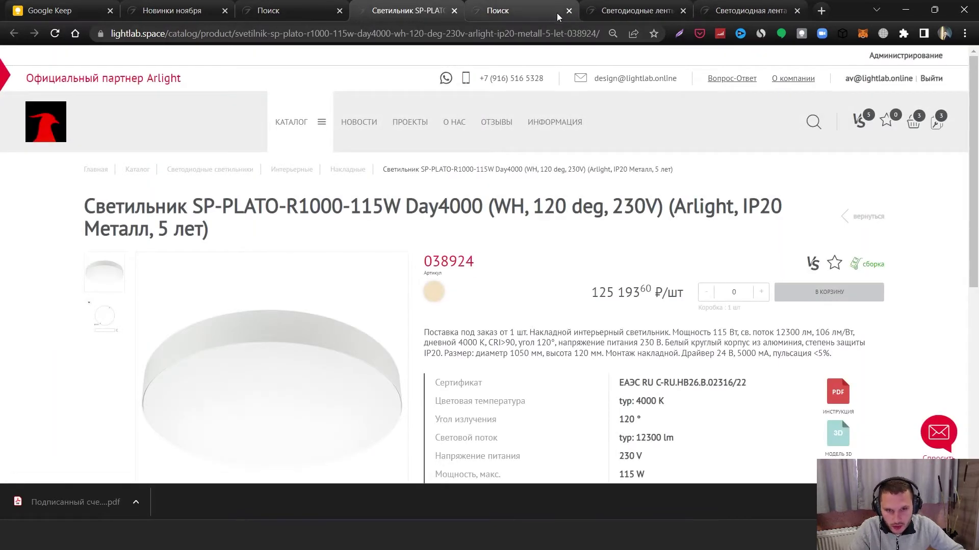
Close the extra search tab and the two LED strip tabs following the luminaire's product page
{"action": "left_click", "coordinate": [568, 11]}
{"action": "left_click", "coordinate": [570, 12]}
{"action": "left_click", "coordinate": [569, 11]}
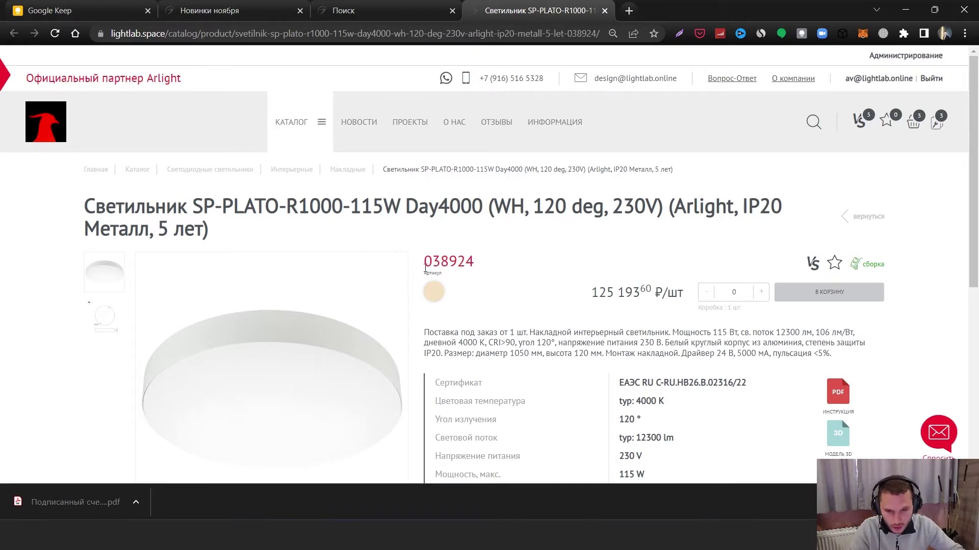
Review the 038924 luminaire's specifications and available downloads on its product page
{"action": "scroll", "coordinate": [472, 279], "scroll_direction": "down", "scroll_amount": 2}
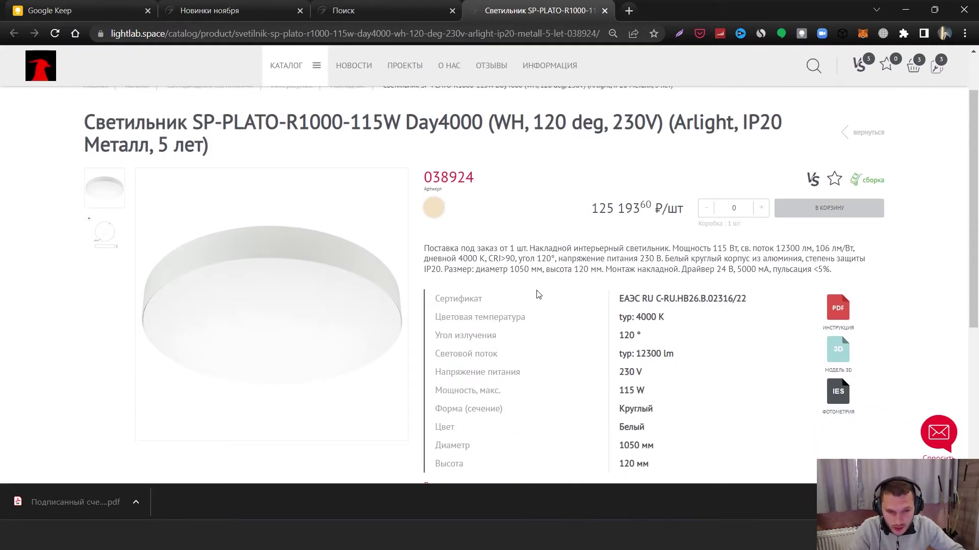
{"action": "scroll", "coordinate": [537, 293], "scroll_direction": "down", "scroll_amount": 2}
{"action": "scroll", "coordinate": [537, 293], "scroll_direction": "up", "scroll_amount": 2}
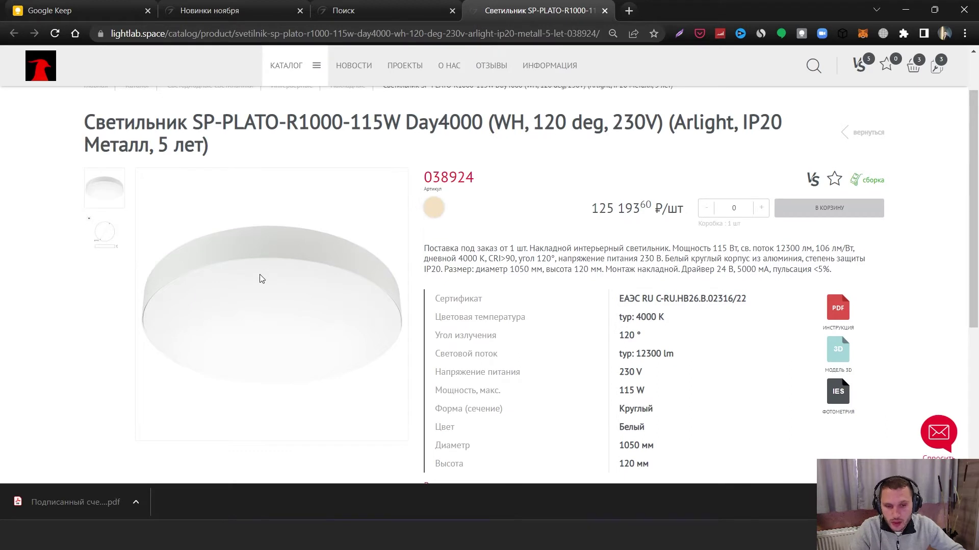
{"action": "scroll", "coordinate": [506, 274], "scroll_direction": "down", "scroll_amount": 1}
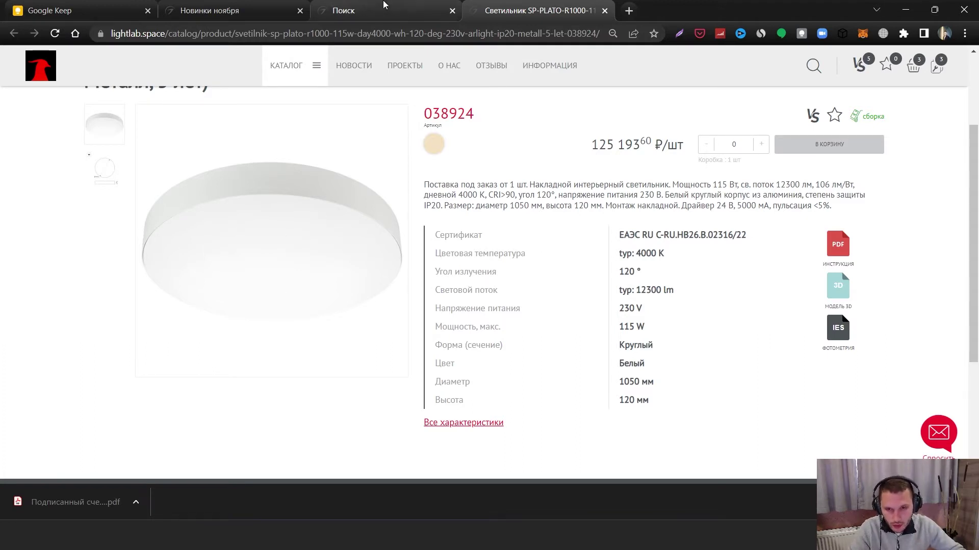
Look through the PLATO search results again and return to the product page of luminaire 038924
{"action": "left_click", "coordinate": [402, 9]}
{"action": "scroll", "coordinate": [351, 204], "scroll_direction": "up", "scroll_amount": 11}
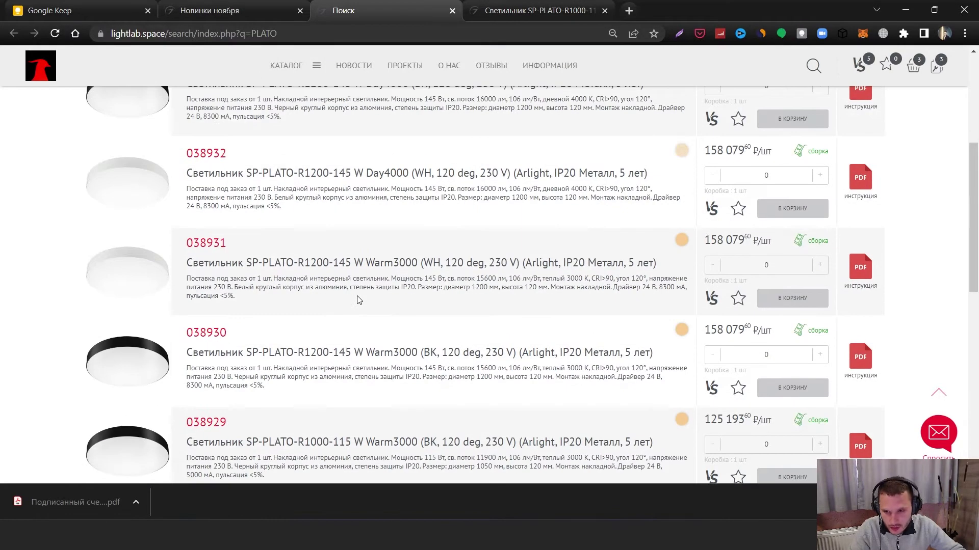
{"action": "scroll", "coordinate": [334, 221], "scroll_direction": "down", "scroll_amount": 3}
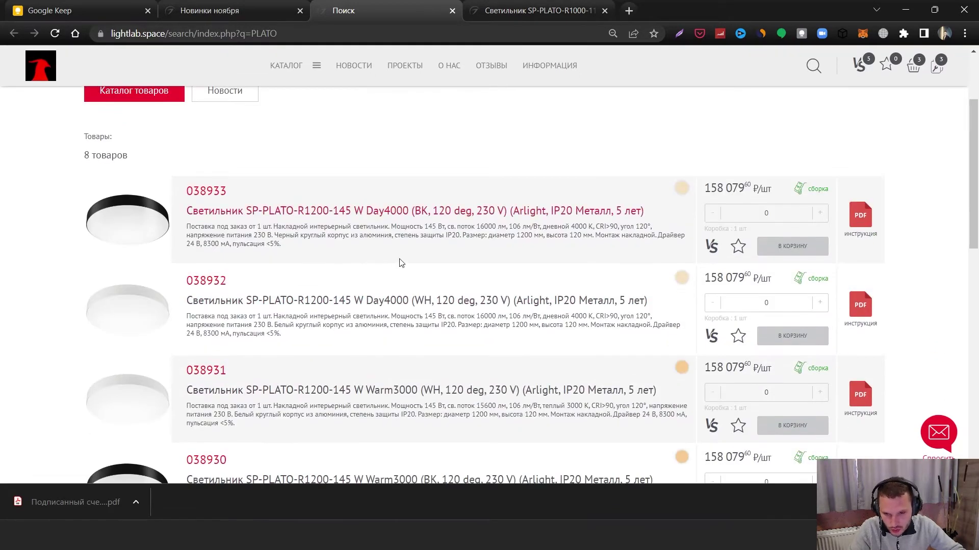
{"action": "scroll", "coordinate": [399, 265], "scroll_direction": "down", "scroll_amount": 10}
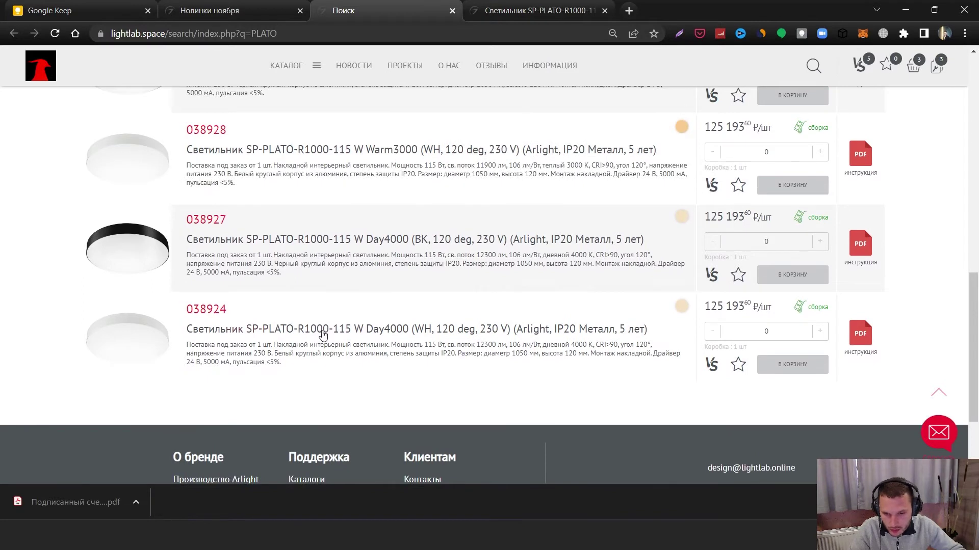
{"action": "left_click", "coordinate": [338, 338]}
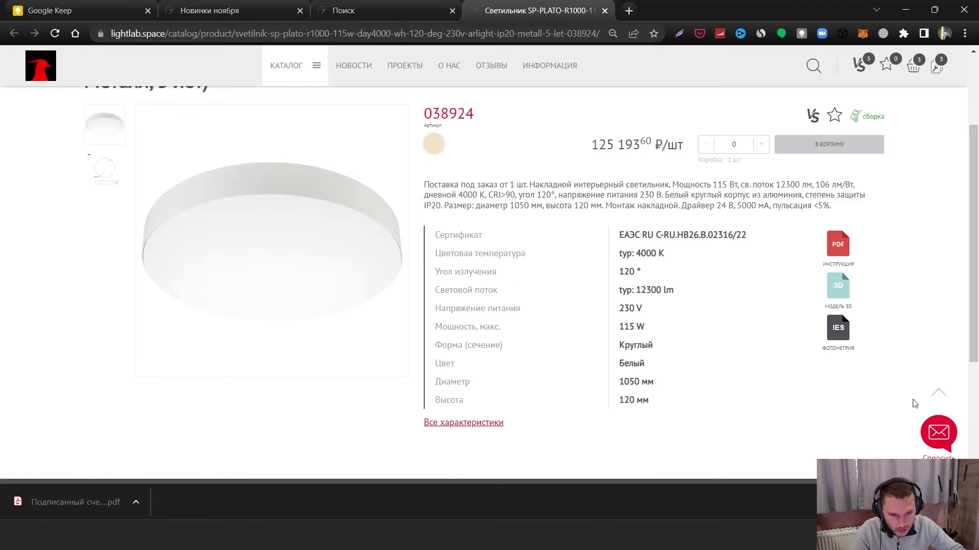
Download luminaire 038924's IES photometric file and import it into the room's floor plan in DIALux evo
{"action": "left_click", "coordinate": [839, 331]}
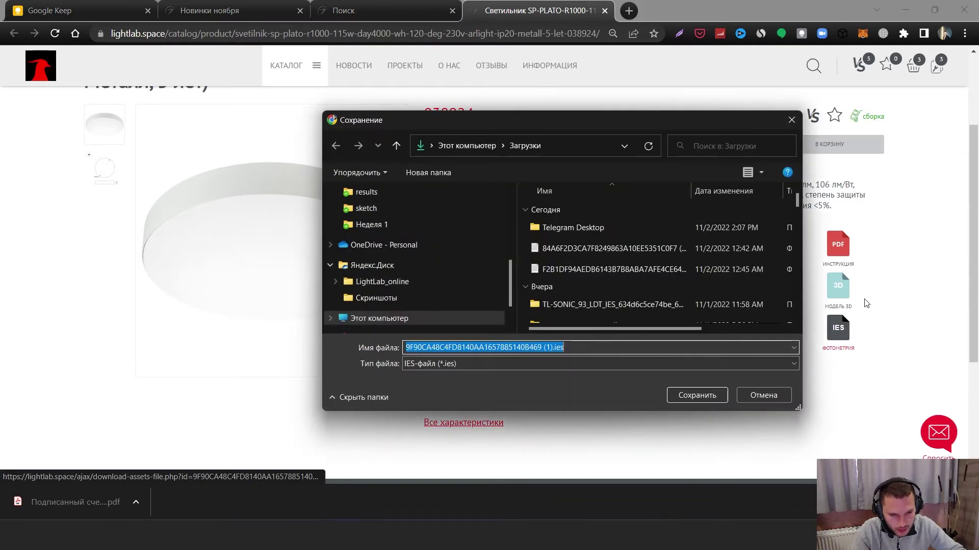
{"action": "left_click", "coordinate": [697, 395]}
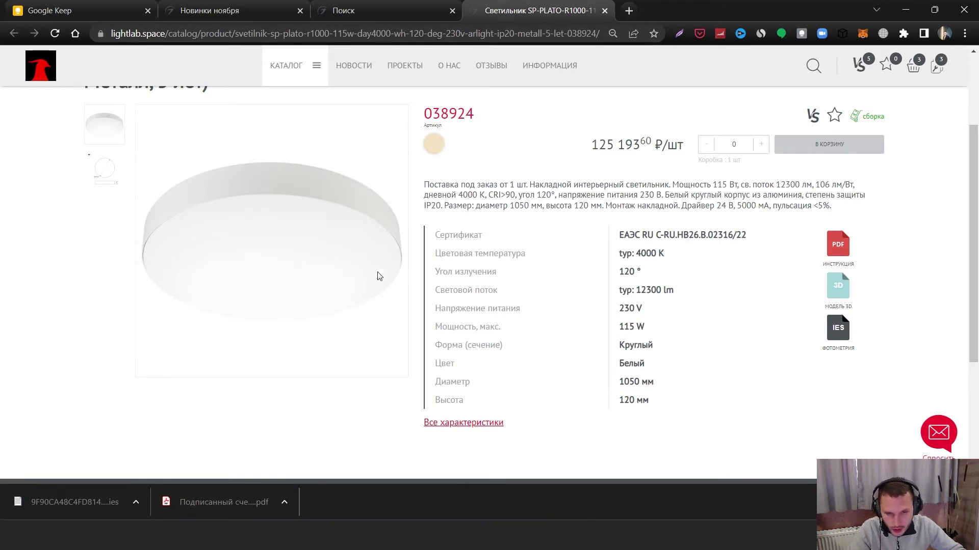
{"action": "left_click_drag", "start_coordinate": [141, 512], "coordinate": [586, 265]}
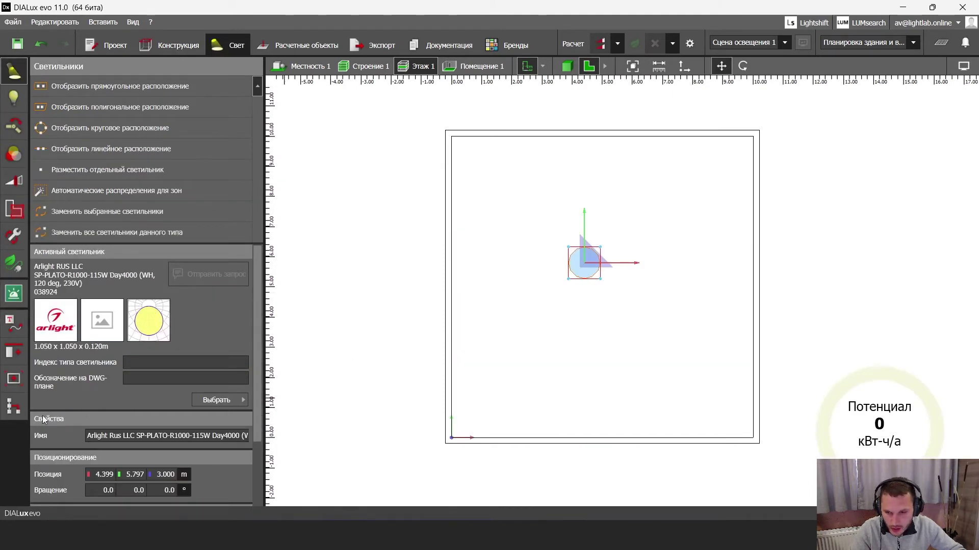
{"action": "scroll", "coordinate": [631, 301], "scroll_direction": "up", "scroll_amount": 1}
{"action": "scroll", "coordinate": [603, 253], "scroll_direction": "up", "scroll_amount": 1}
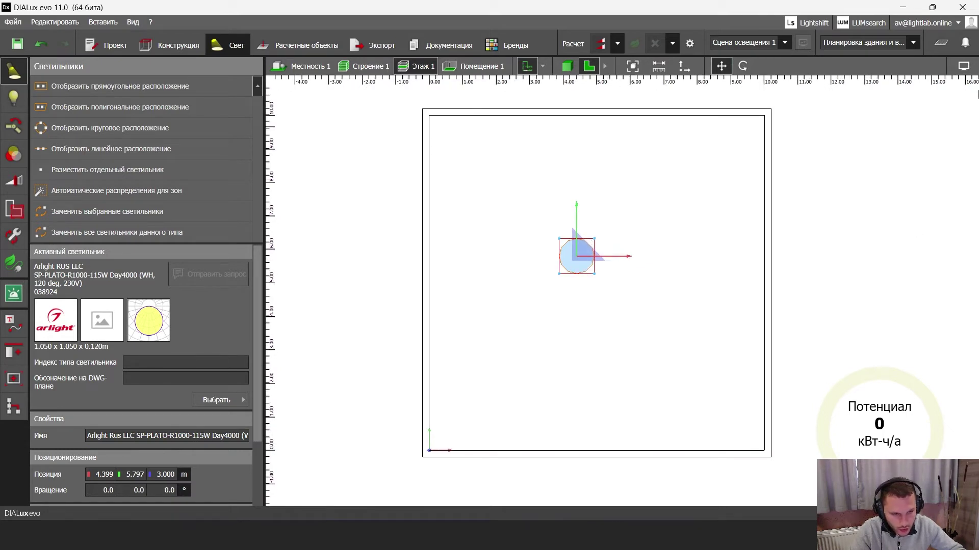
{"action": "left_click", "coordinate": [964, 66]}
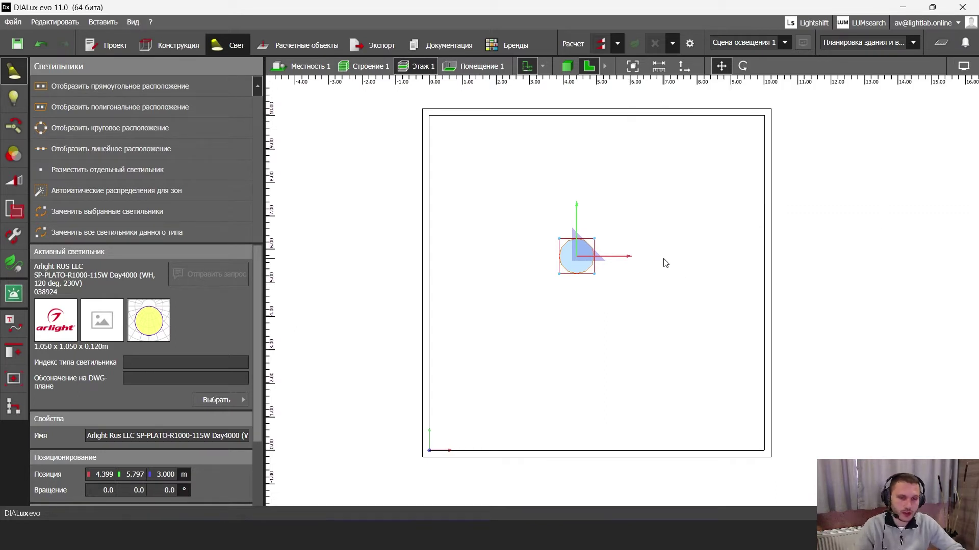
{"action": "middle_click_drag", "start_coordinate": [671, 228], "coordinate": [619, 265]}
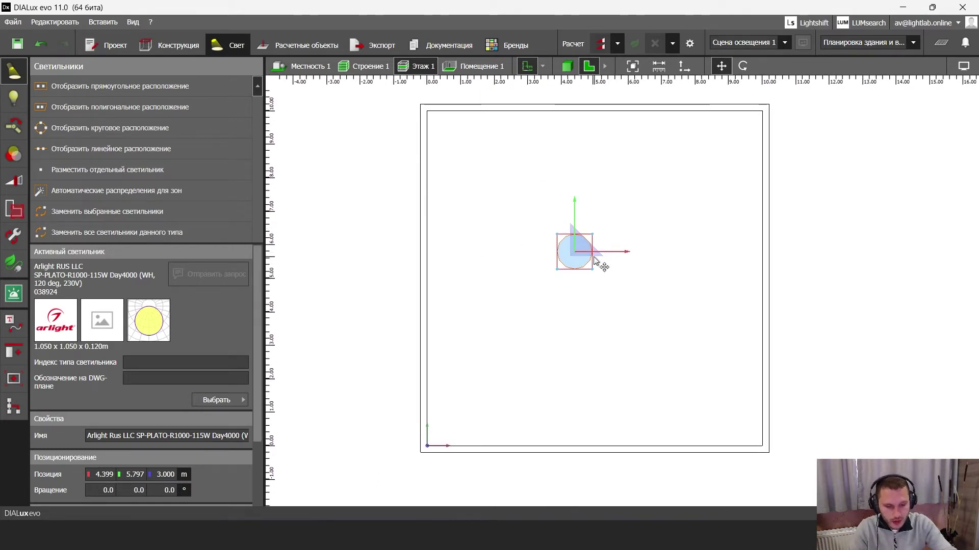
Delete the single imported luminaire and draw a rectangular luminaire arrangement covering the whole 10 × 10 m room
{"action": "key", "text": "Delete"}
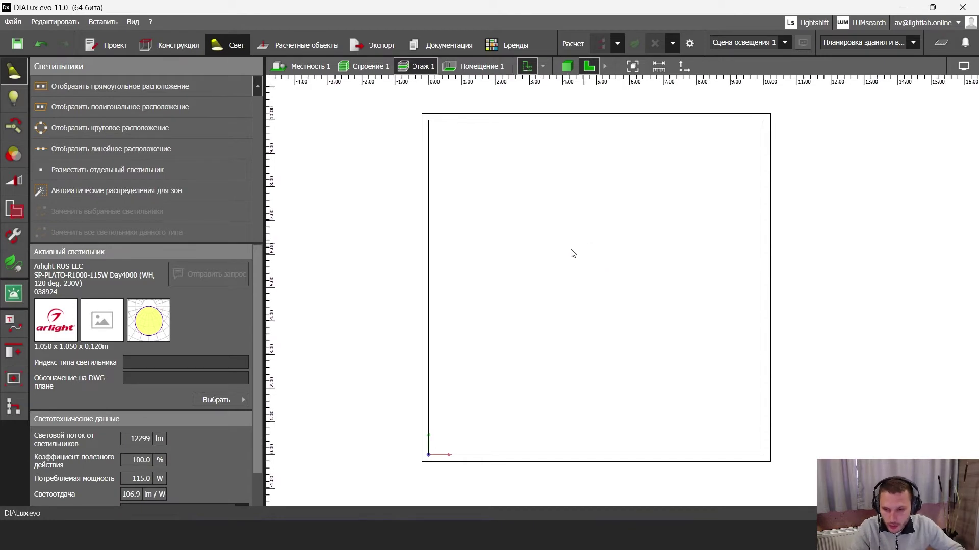
{"action": "left_click", "coordinate": [109, 86]}
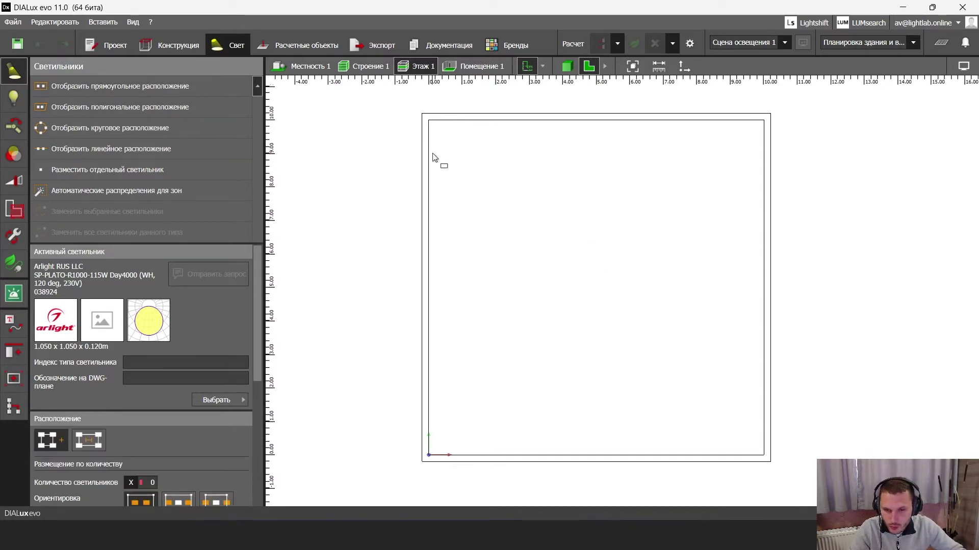
{"action": "left_click", "coordinate": [428, 120]}
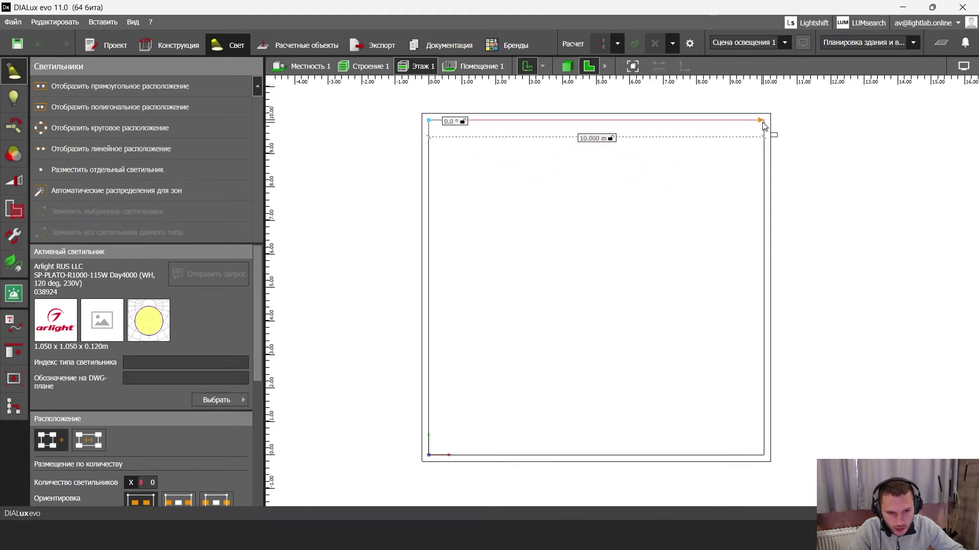
{"action": "left_click", "coordinate": [763, 125]}
{"action": "left_click", "coordinate": [518, 458]}
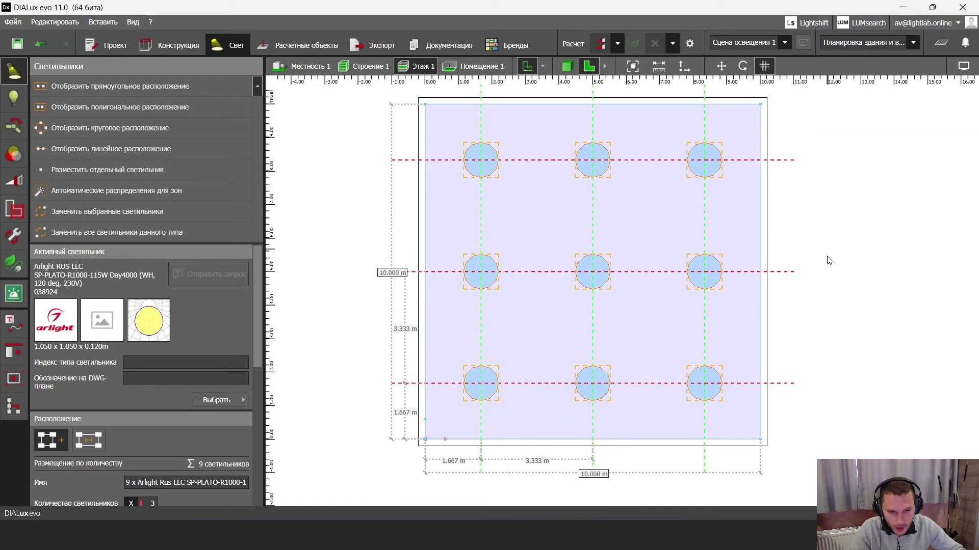
Inspect the luminaire arrangement on the ceiling in the 3D view and return to the floor plan
{"action": "left_click", "coordinate": [567, 66]}
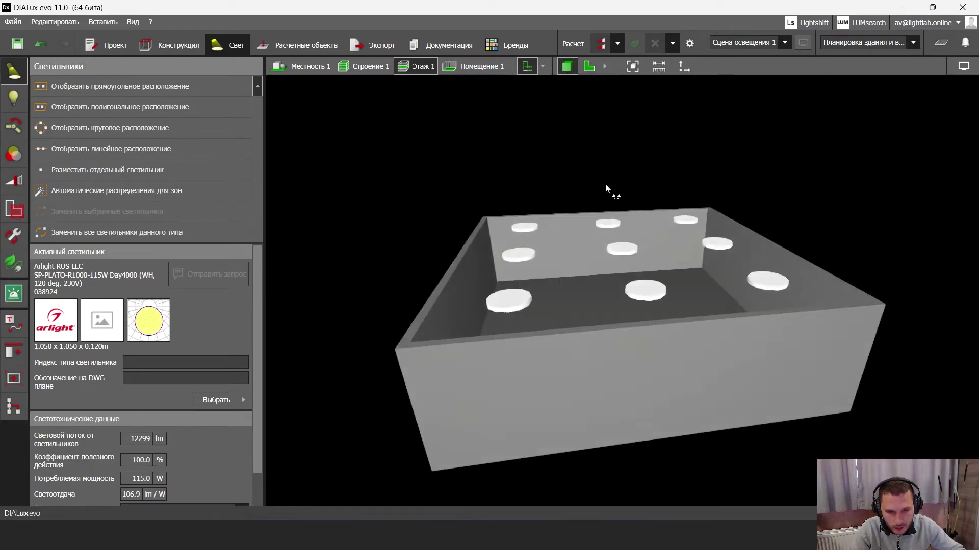
{"action": "left_click_drag", "start_coordinate": [604, 184], "coordinate": [542, 267]}
{"action": "scroll", "coordinate": [611, 316], "scroll_direction": "up", "scroll_amount": 5}
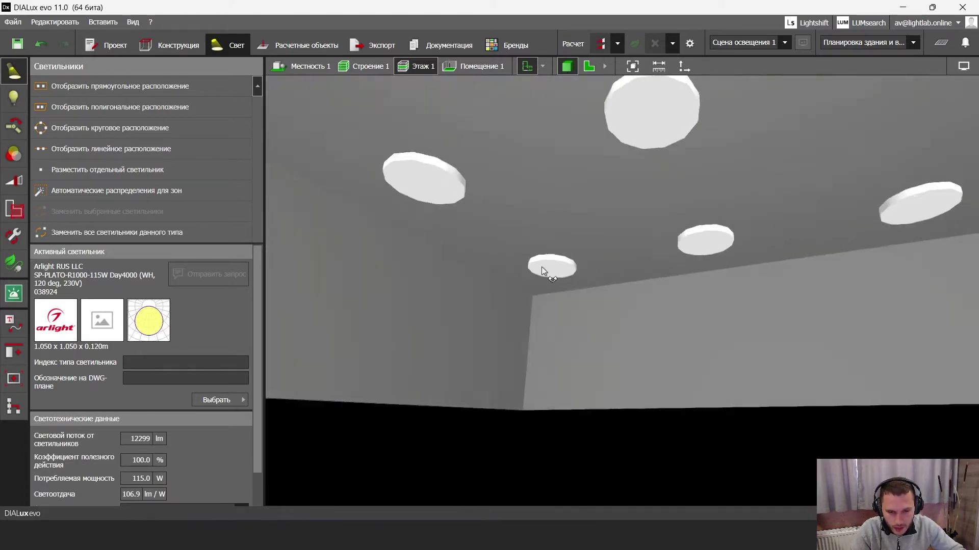
{"action": "left_click", "coordinate": [588, 66]}
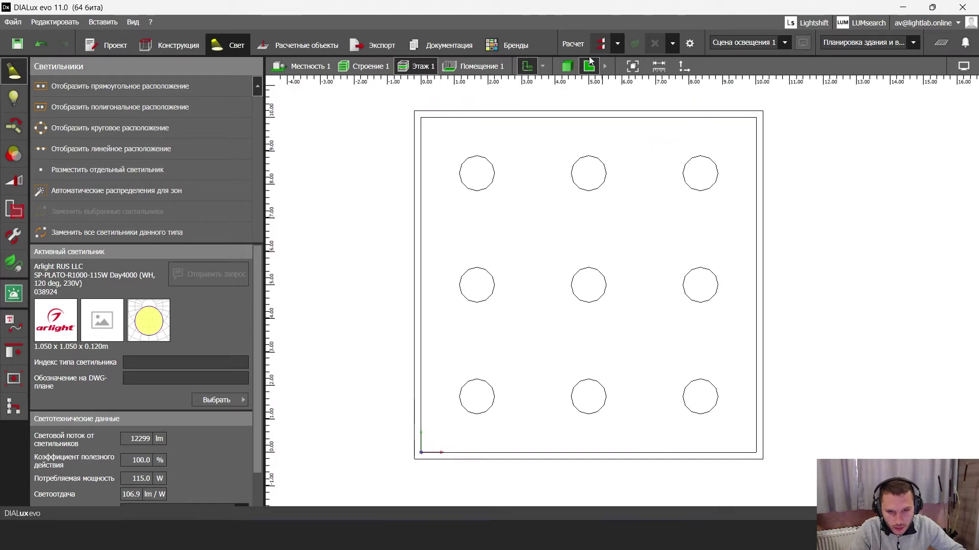
Run the lighting calculation, check the working plane's average illuminance and uniformity, and close the results overview
{"action": "left_click", "coordinate": [602, 44]}
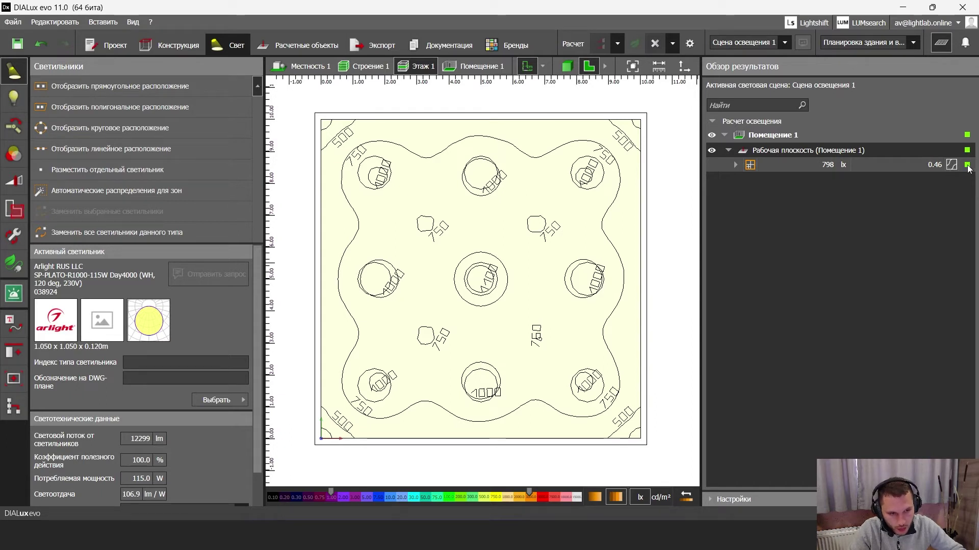
{"action": "left_click", "coordinate": [820, 164]}
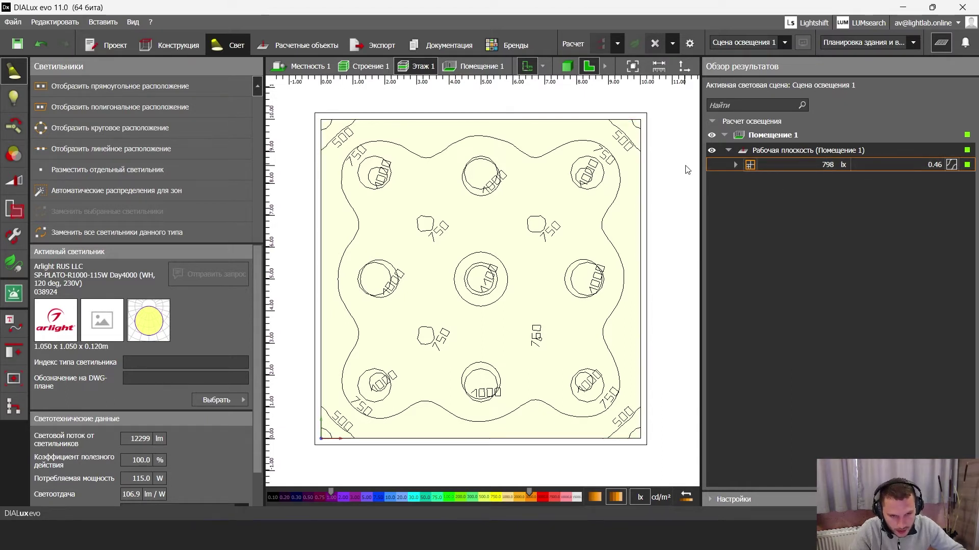
{"action": "left_click", "coordinate": [942, 40]}
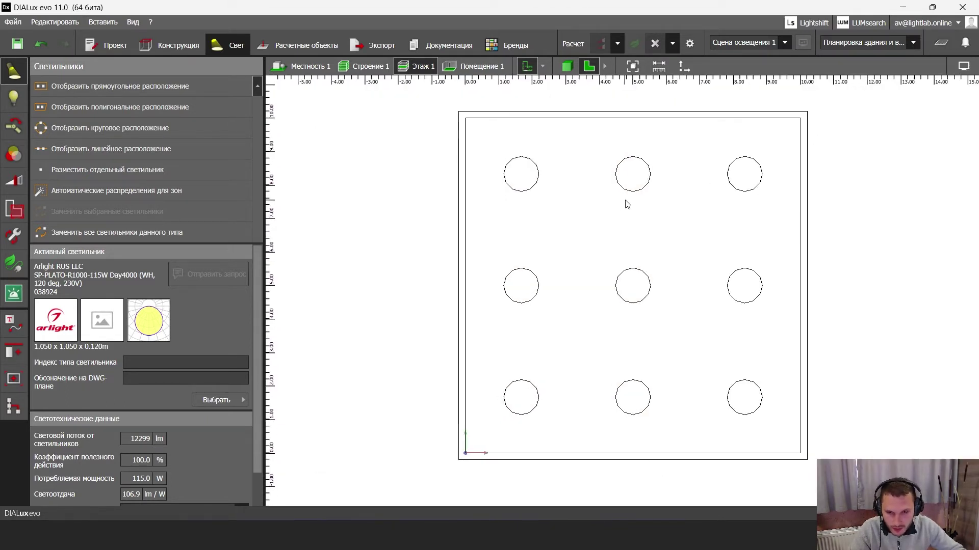
Set the edge zone of Помещение 1's working plane to 0.5 m and accept discarding the calculated results
{"action": "left_click", "coordinate": [13, 216]}
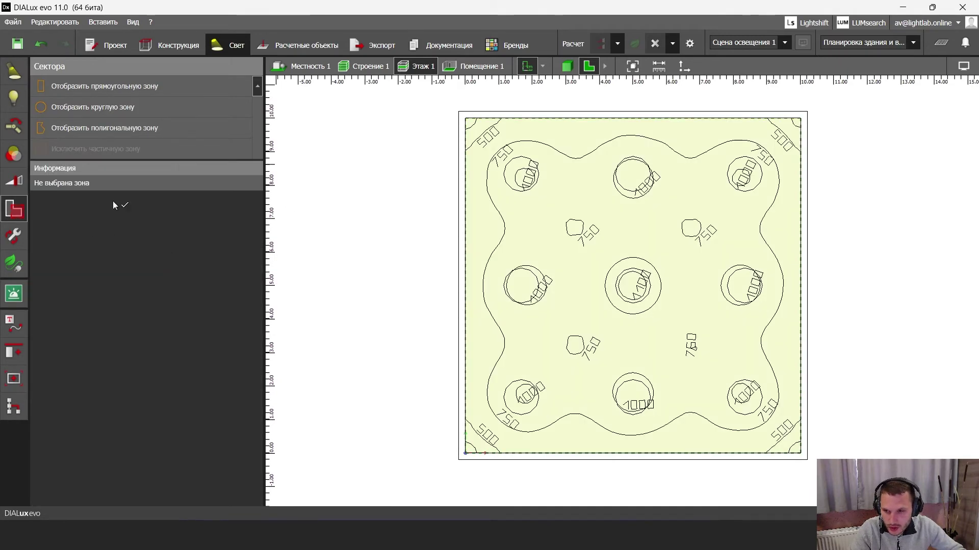
{"action": "left_click", "coordinate": [574, 182]}
{"action": "scroll", "coordinate": [525, 163], "scroll_direction": "up", "scroll_amount": 3}
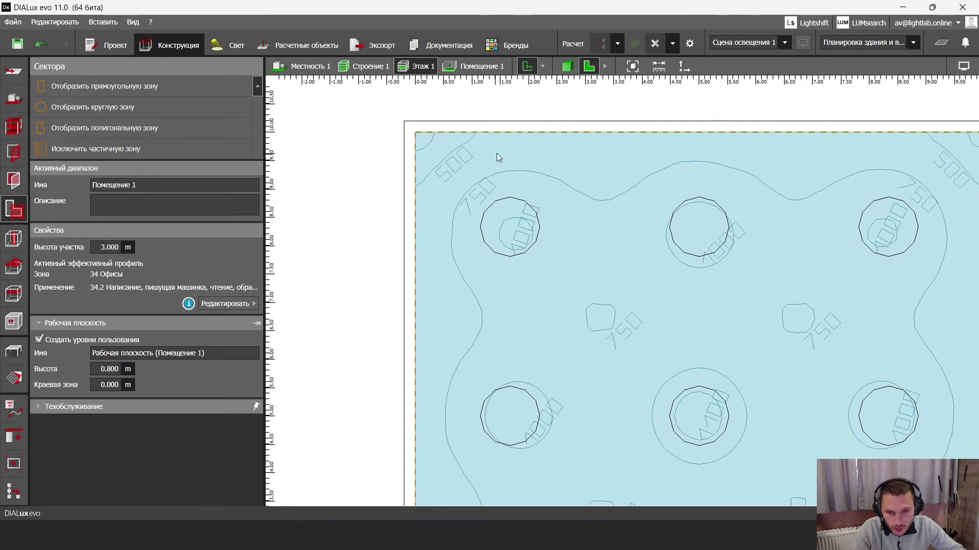
{"action": "scroll", "coordinate": [535, 164], "scroll_direction": "down", "scroll_amount": 4}
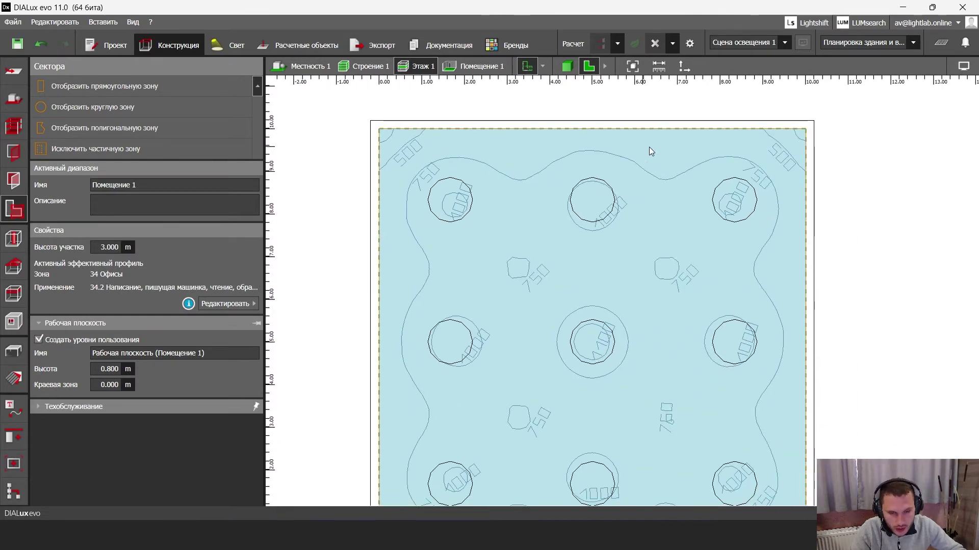
{"action": "scroll", "coordinate": [736, 157], "scroll_direction": "down", "scroll_amount": 2}
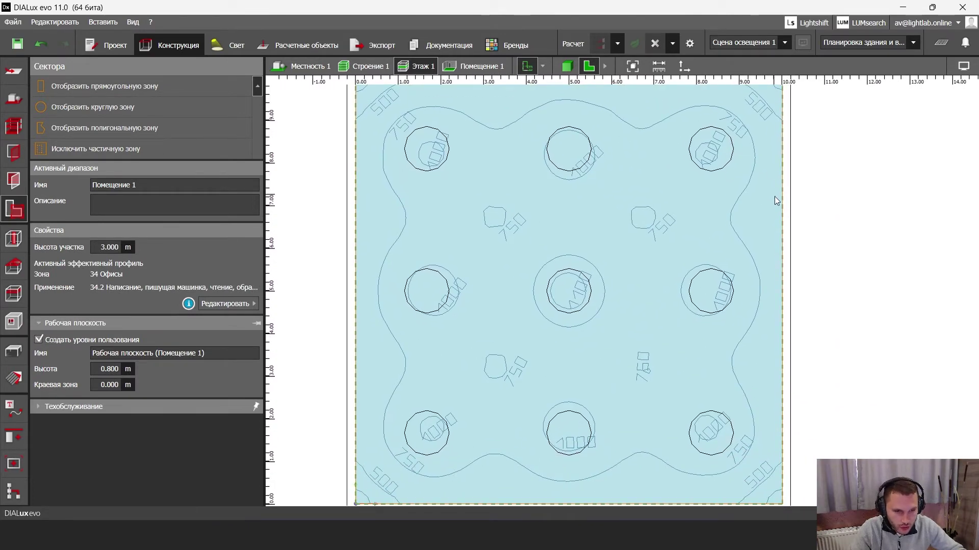
{"action": "scroll", "coordinate": [754, 197], "scroll_direction": "down", "scroll_amount": 2}
{"action": "middle_click_drag", "start_coordinate": [732, 206], "coordinate": [729, 299]}
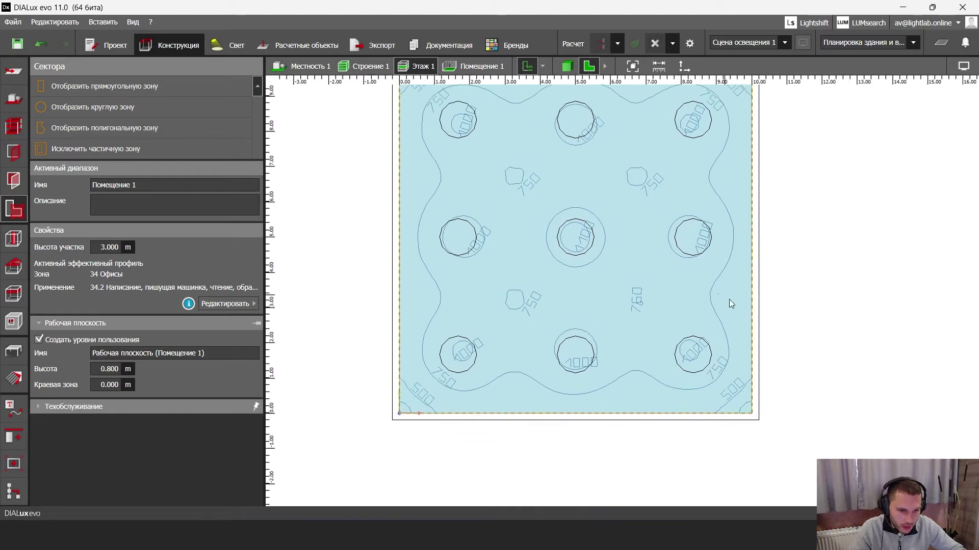
{"action": "left_click", "coordinate": [112, 384]}
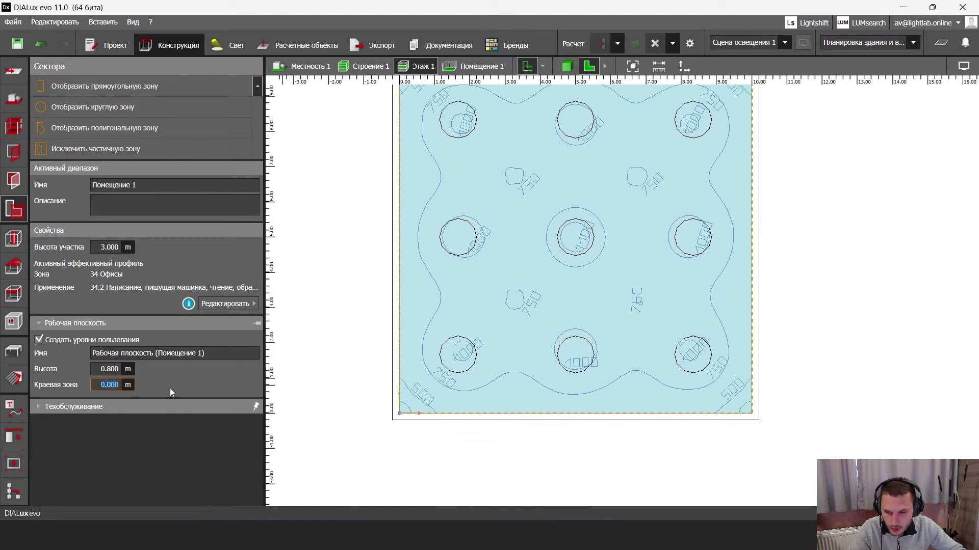
{"action": "middle_click_drag", "start_coordinate": [499, 201], "coordinate": [411, 203]}
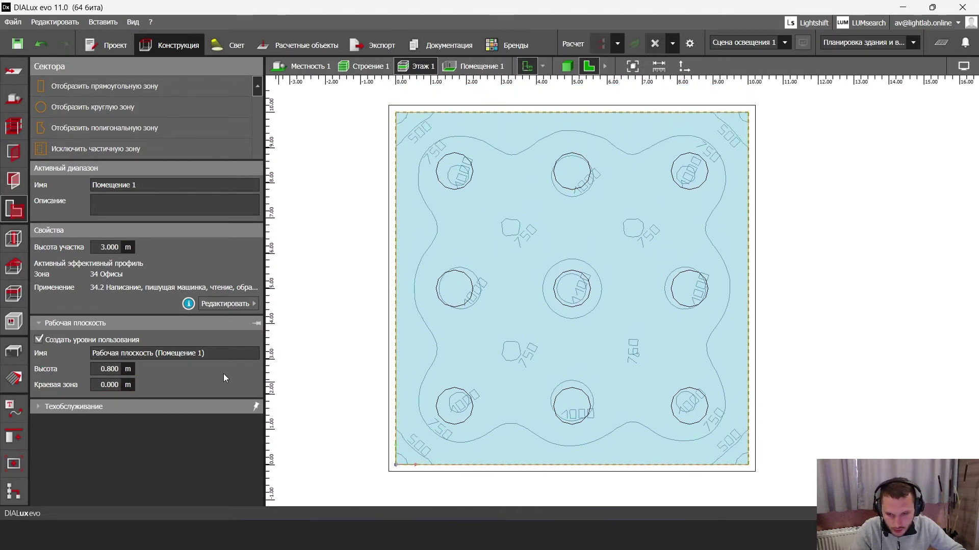
{"action": "left_click", "coordinate": [122, 388]}
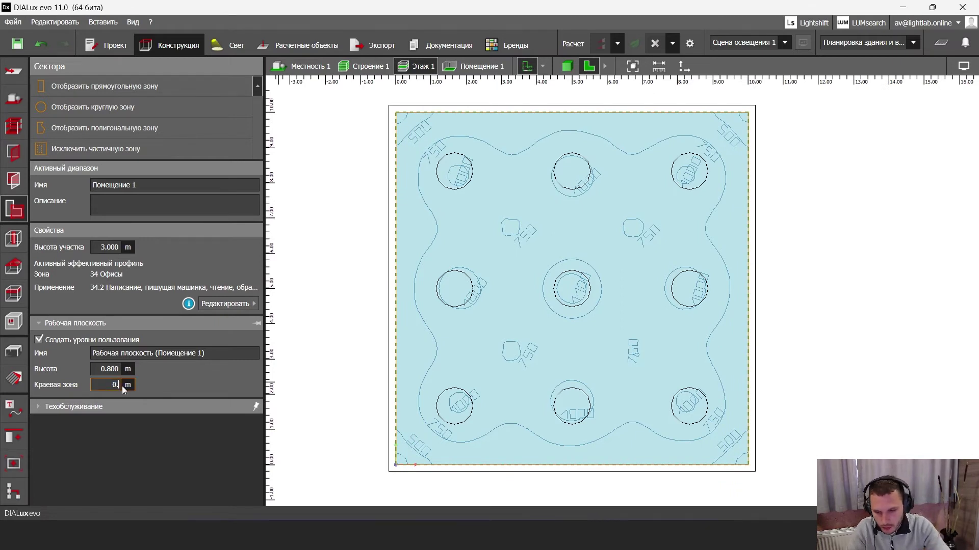
{"action": "key", "text": "Return"}
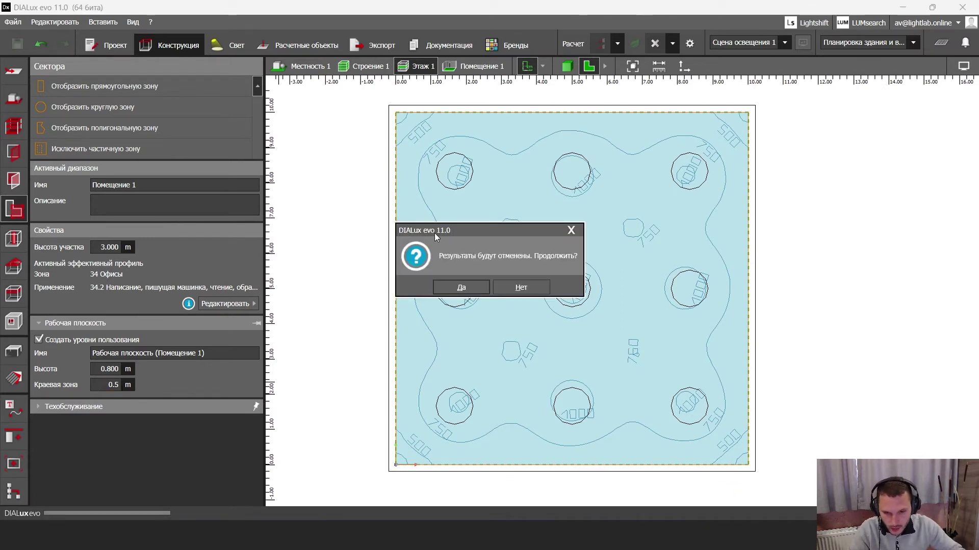
{"action": "left_click", "coordinate": [460, 288]}
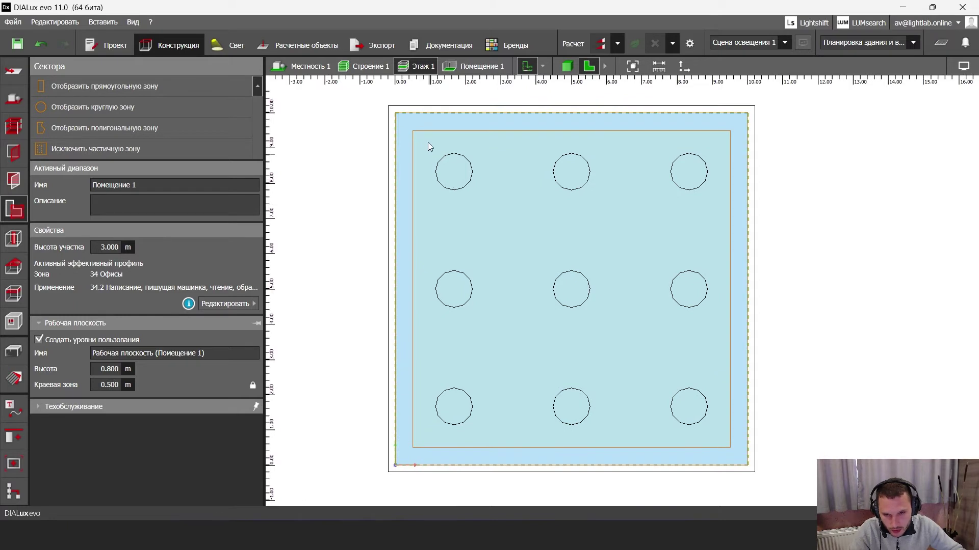
{"action": "middle_click_drag", "start_coordinate": [473, 132], "coordinate": [471, 136]}
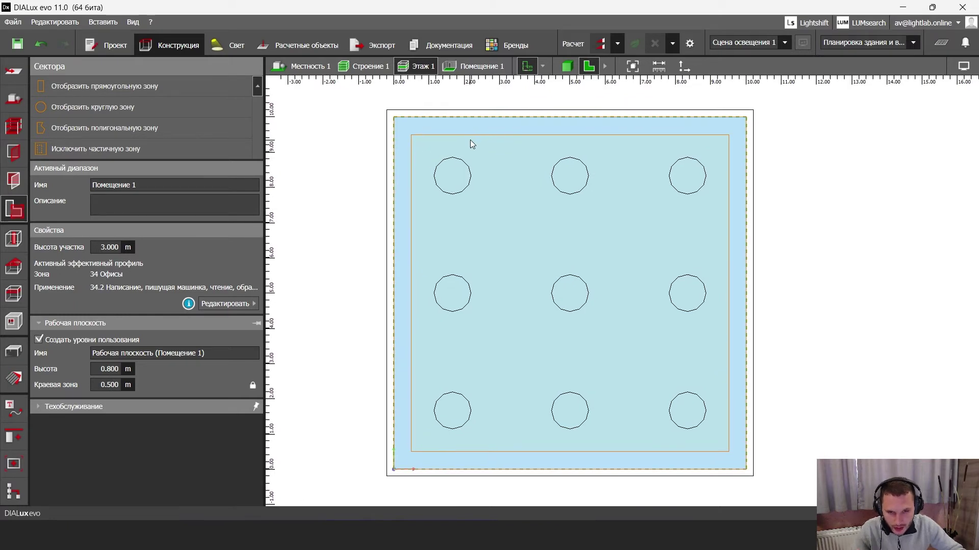
Recalculate the lighting with the edge zone applied, review the working plane's detailed results, and close the overview
{"action": "left_click", "coordinate": [602, 43]}
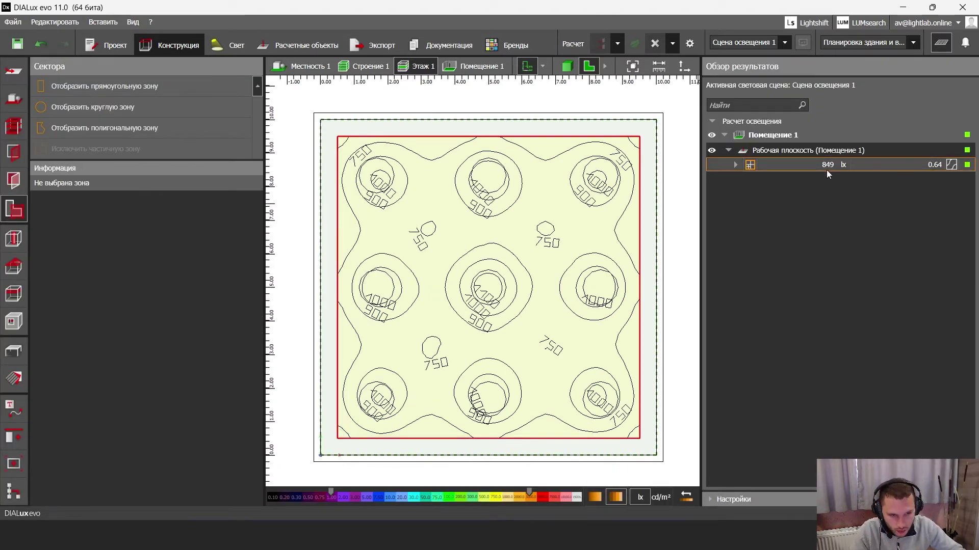
{"action": "left_click", "coordinate": [734, 165]}
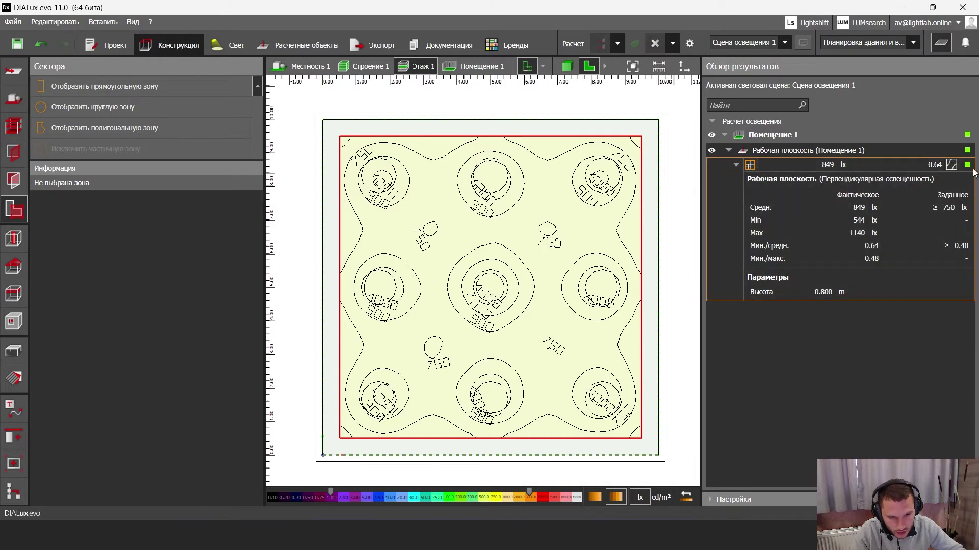
{"action": "left_click", "coordinate": [941, 44]}
View the calculated lighting inside the room in 3D from different directions
{"action": "left_click", "coordinate": [526, 67]}
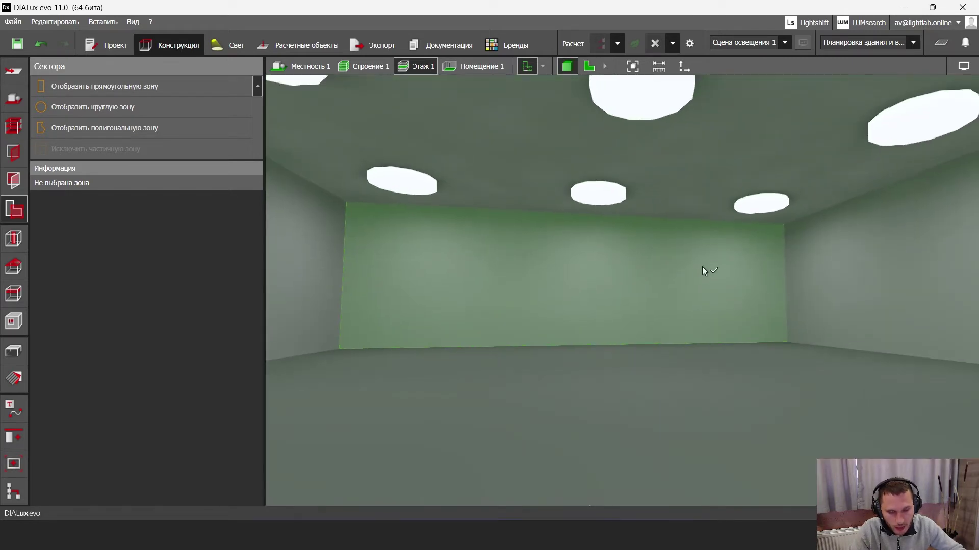
{"action": "left_click_drag", "start_coordinate": [702, 271], "coordinate": [565, 283]}
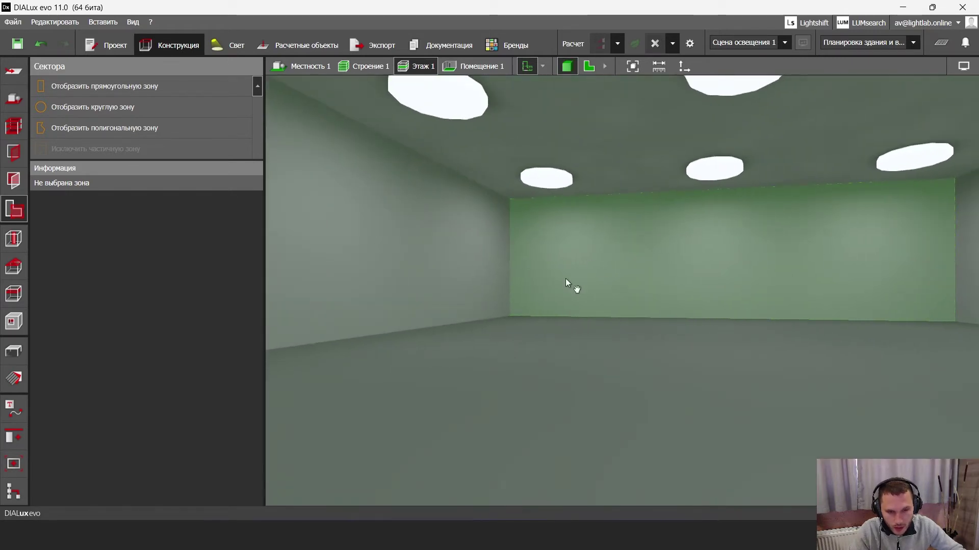
Place the object Cas-Sum_Man_RtStand_366_1k in the floor plan and move it to X 4.400 m, Y 5.000 m
{"action": "left_click", "coordinate": [581, 71]}
{"action": "left_click", "coordinate": [13, 351]}
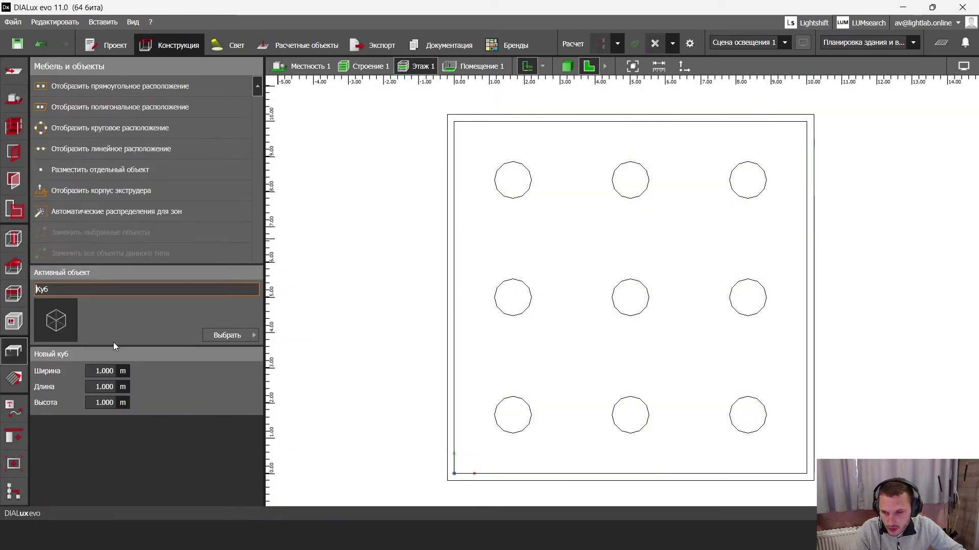
{"action": "left_click", "coordinate": [244, 336]}
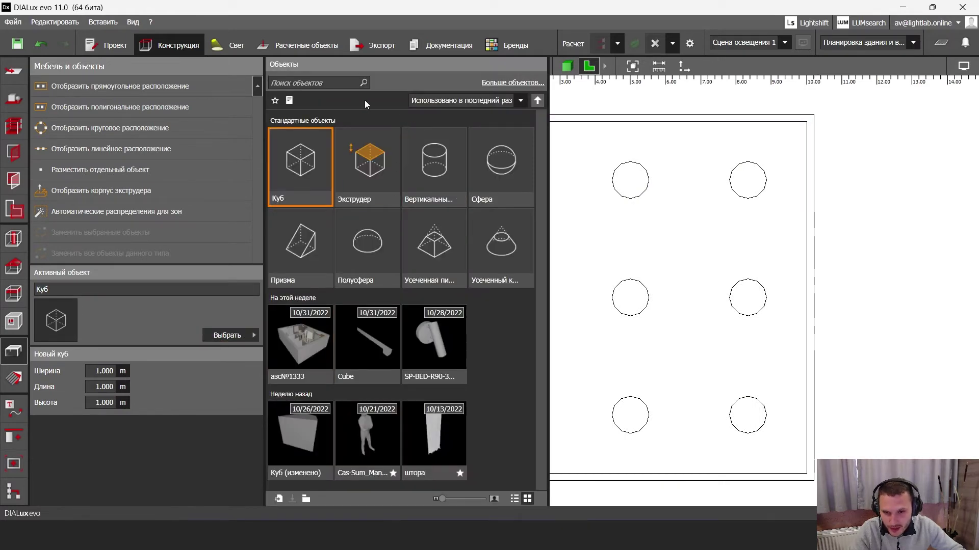
{"action": "left_click", "coordinate": [351, 436]}
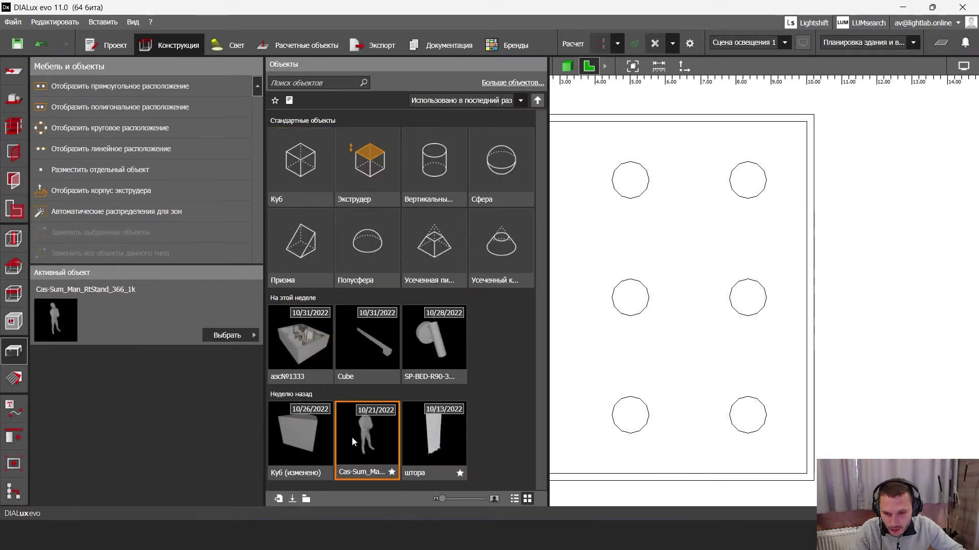
{"action": "left_click", "coordinate": [643, 332]}
{"action": "left_click", "coordinate": [522, 287]}
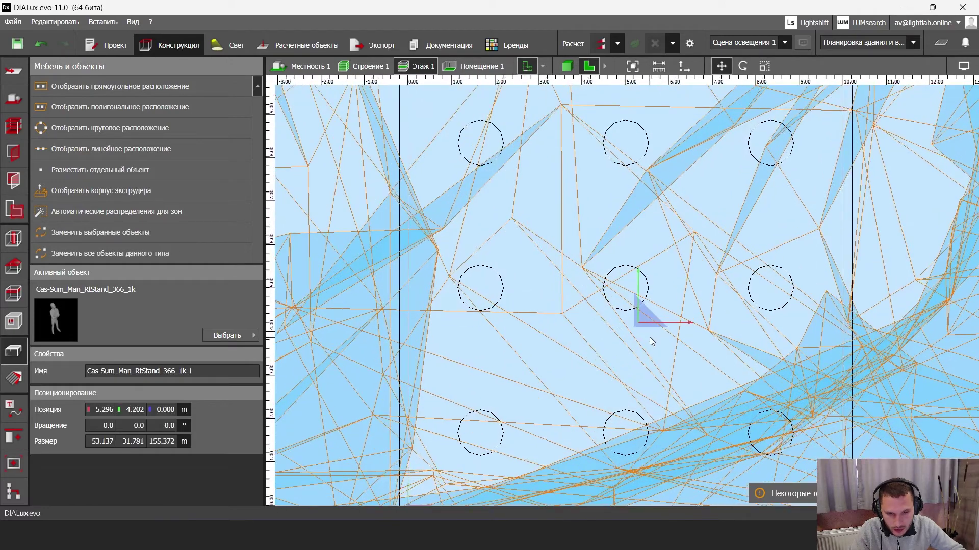
{"action": "left_click_drag", "start_coordinate": [649, 338], "coordinate": [610, 304]}
Scale the standing man down to 0.531 × 0.318 × 1.554 m
{"action": "left_click", "coordinate": [89, 442]}
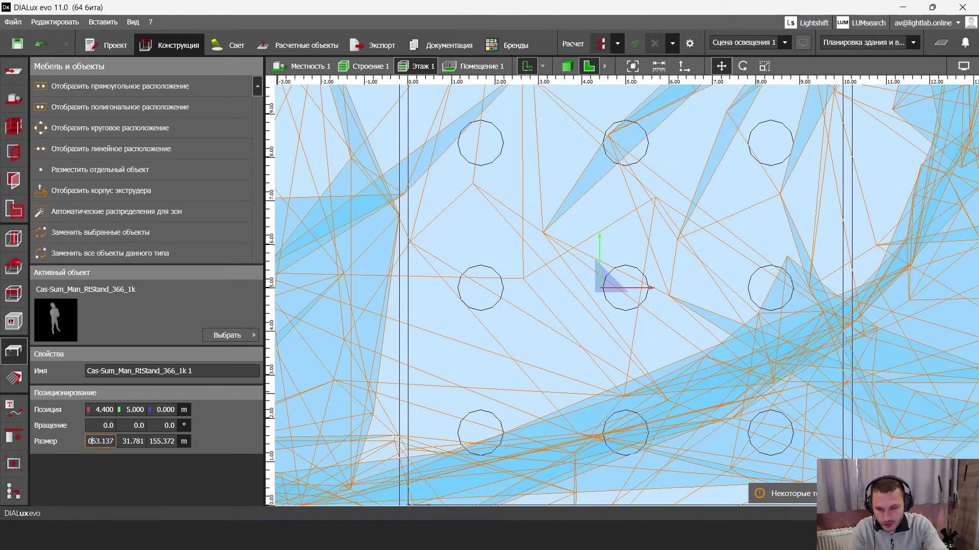
{"action": "type", "text": "0."}
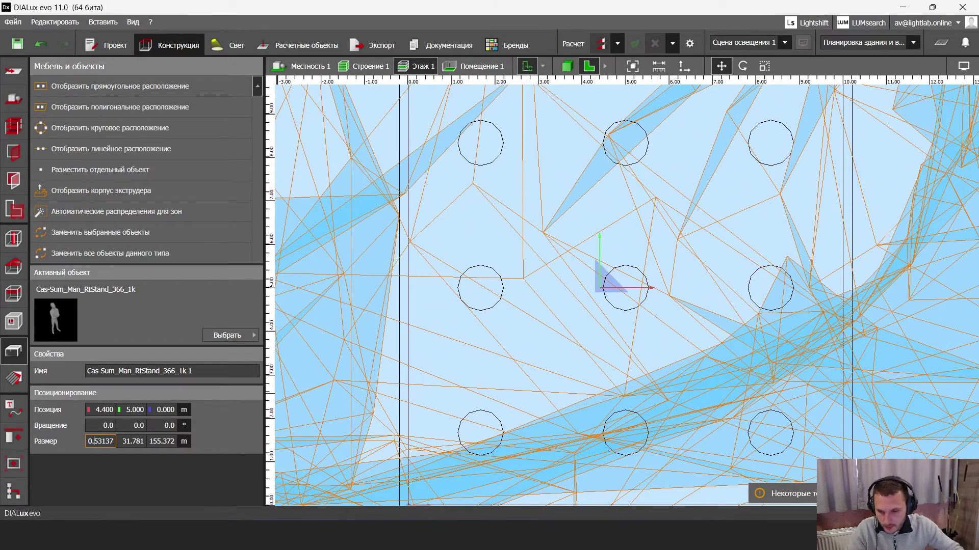
{"action": "key", "text": "Tab"}
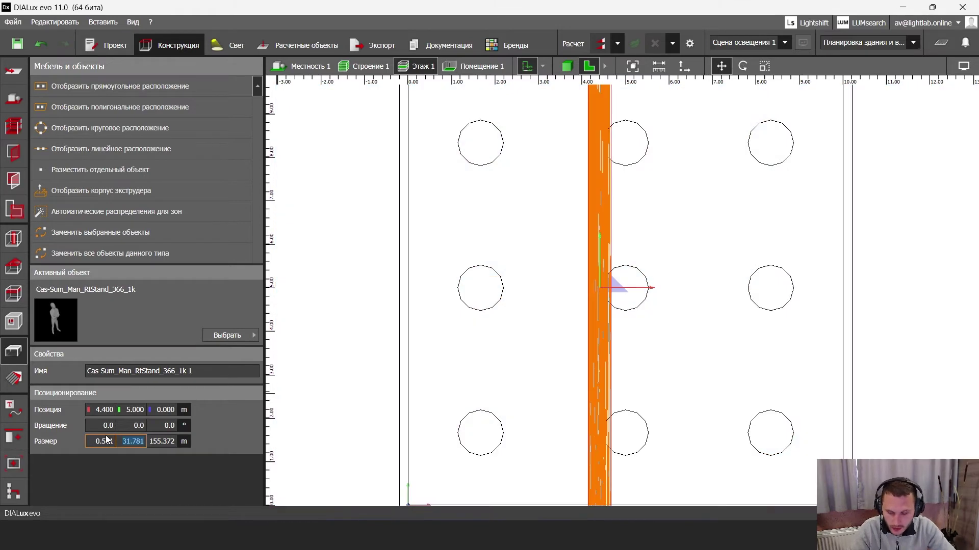
{"action": "key", "text": "Tab"}
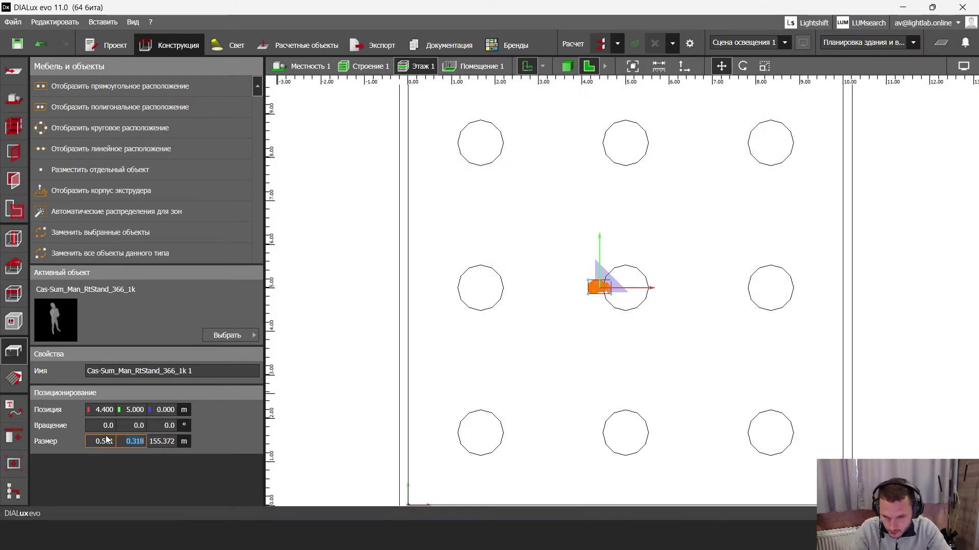
{"action": "type", "text": ".554"}
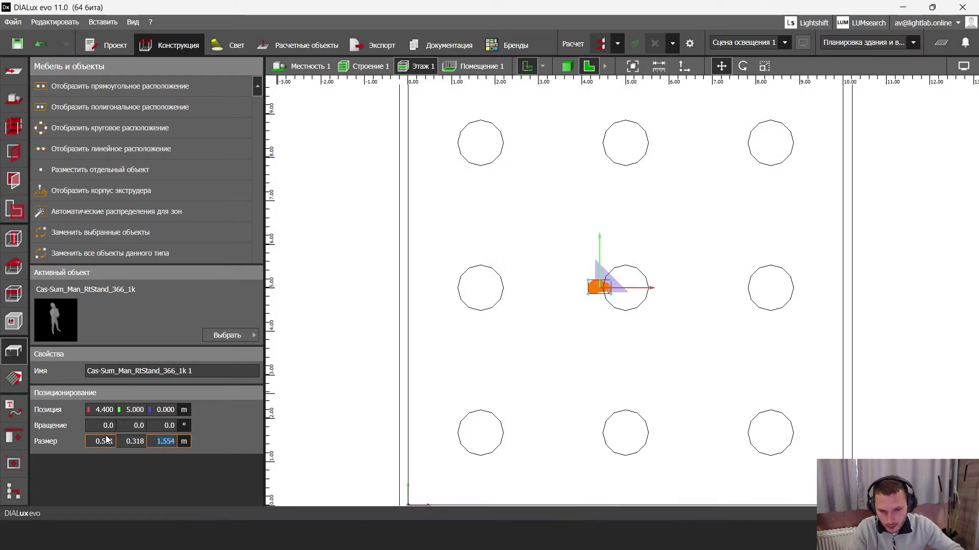
Move the standing man to the room's centre at X 5.000 m, Y 5.000 m and show the room in 3D
{"action": "scroll", "coordinate": [607, 312], "scroll_direction": "up", "scroll_amount": 2}
{"action": "left_click_drag", "start_coordinate": [649, 280], "coordinate": [684, 283]}
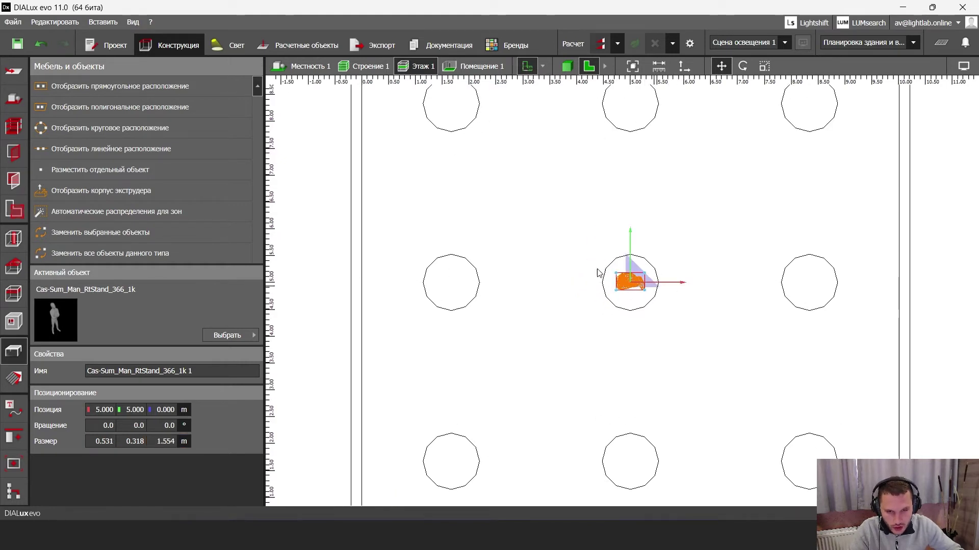
{"action": "left_click", "coordinate": [567, 66]}
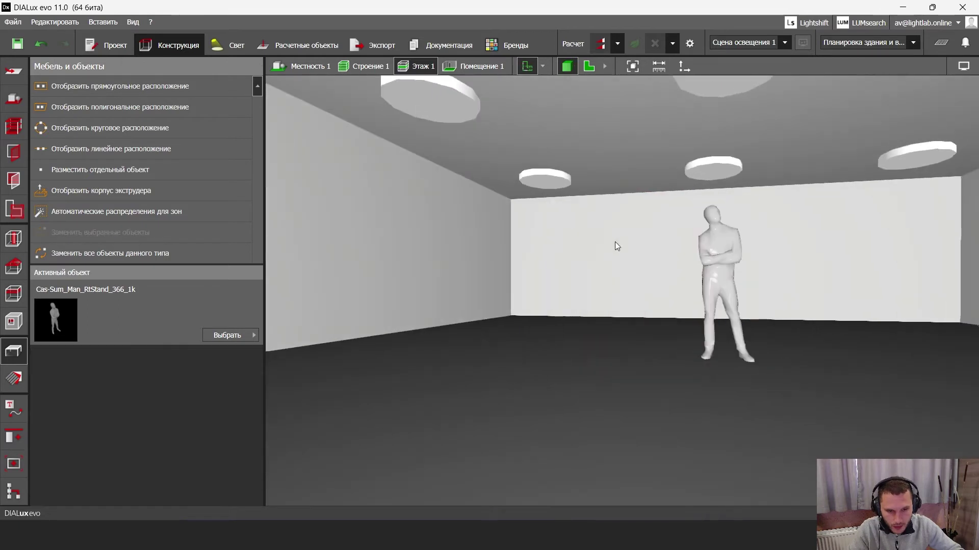
Review the reflectance factors of the room's ceiling, walls and floor alongside the 3D view of the interior
{"action": "left_click", "coordinate": [20, 383]}
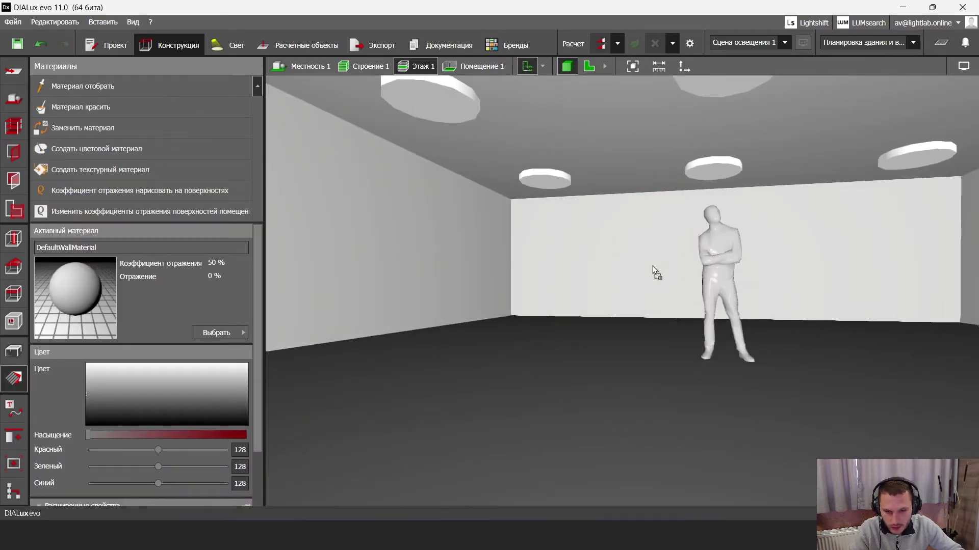
{"action": "left_click_drag", "start_coordinate": [653, 265], "coordinate": [678, 230]}
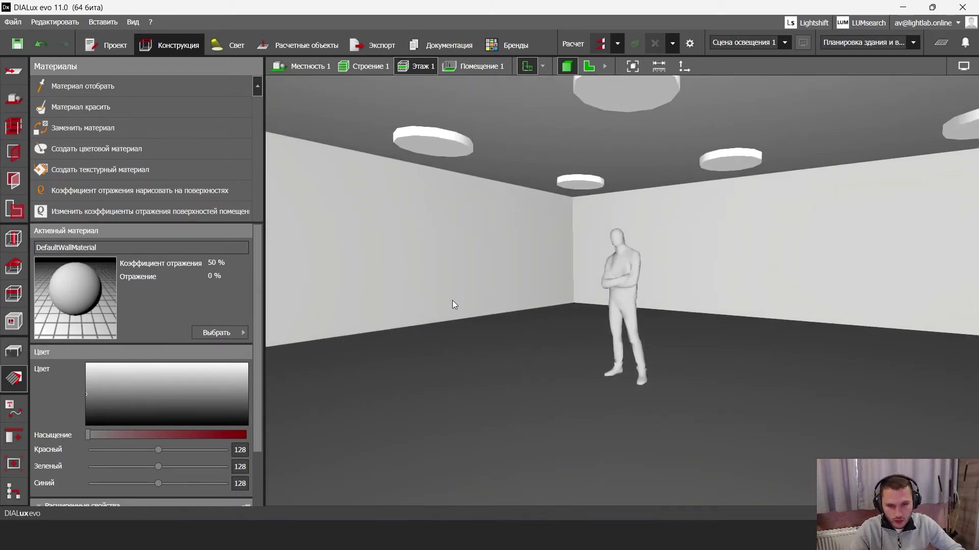
{"action": "left_click_drag", "start_coordinate": [452, 301], "coordinate": [311, 328]}
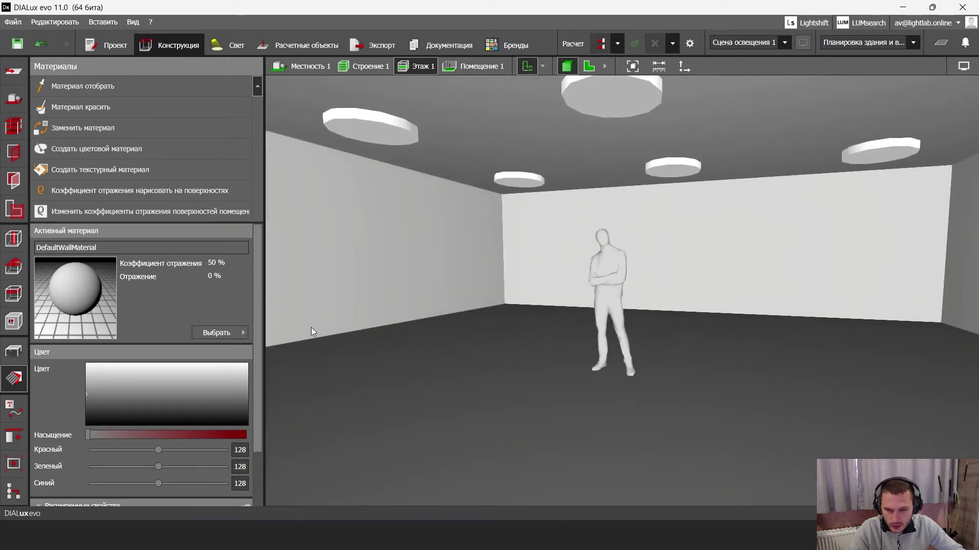
{"action": "left_click", "coordinate": [97, 212]}
{"action": "left_click", "coordinate": [106, 248]}
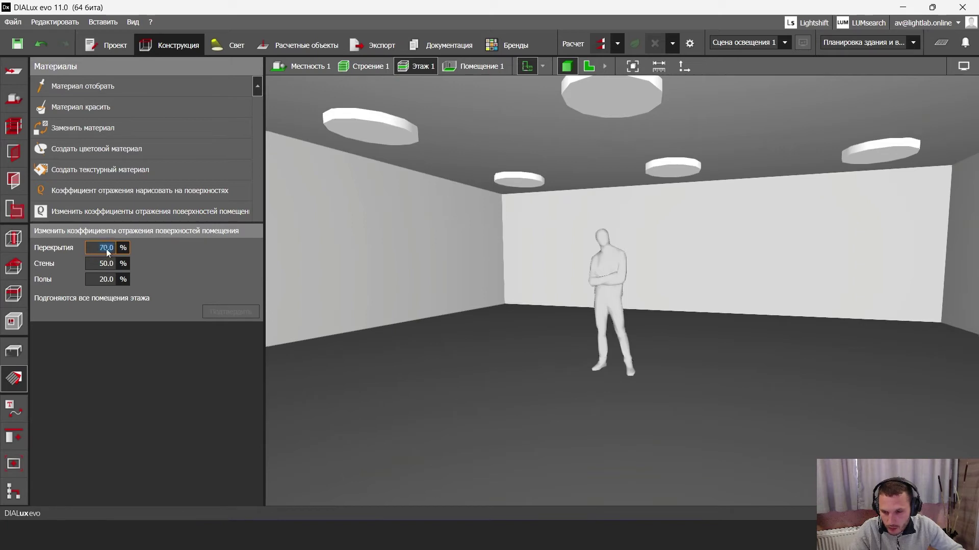
{"action": "key", "text": "Tab"}
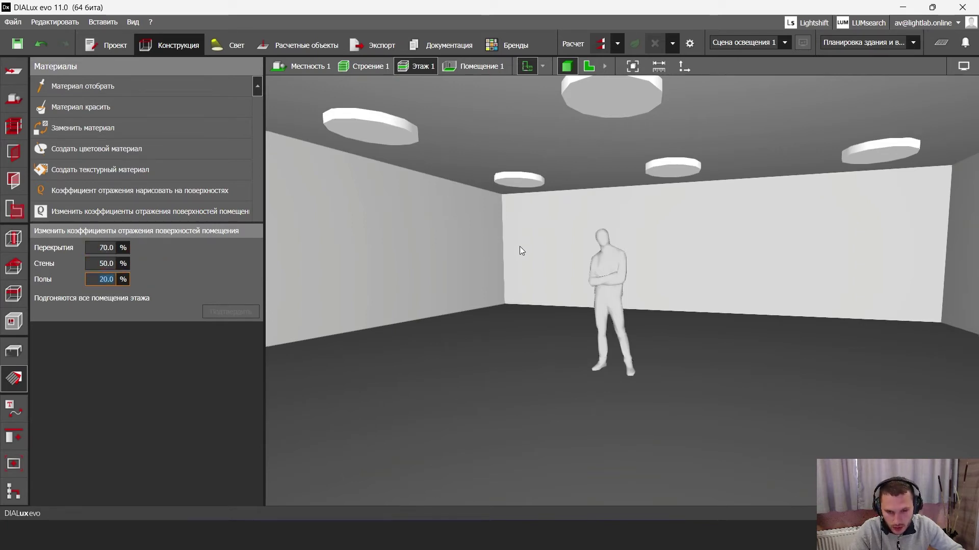
{"action": "mouse_move", "coordinate": [519, 247]}
{"action": "right_mouse_down"}
{"action": "mouse_move", "coordinate": [540, 311]}
{"action": "mouse_move", "coordinate": [513, 310]}
{"action": "mouse_move", "coordinate": [528, 260]}
{"action": "right_mouse_up"}
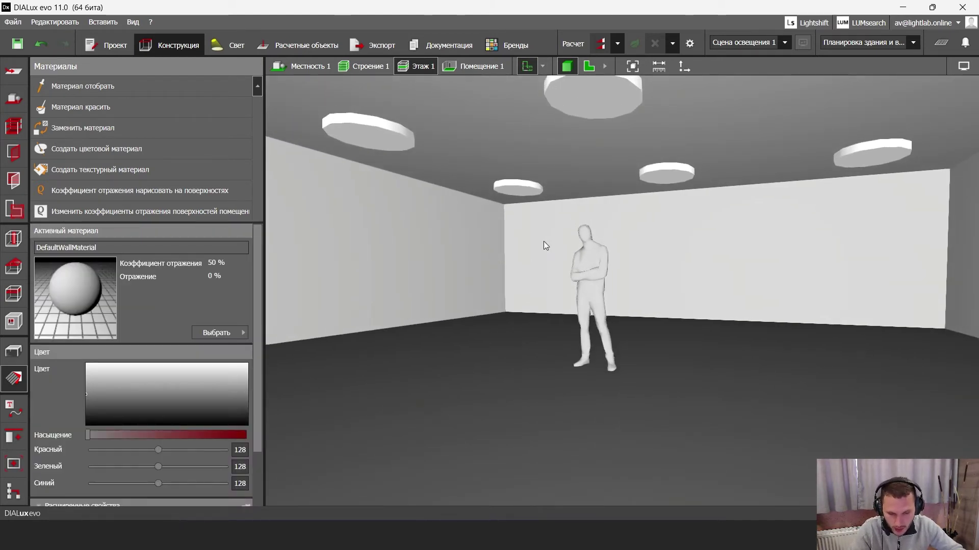
{"action": "middle_click_drag", "start_coordinate": [543, 246], "coordinate": [551, 240]}
Run the lighting calculation with the man in the room and close the results overview
{"action": "left_click", "coordinate": [600, 44]}
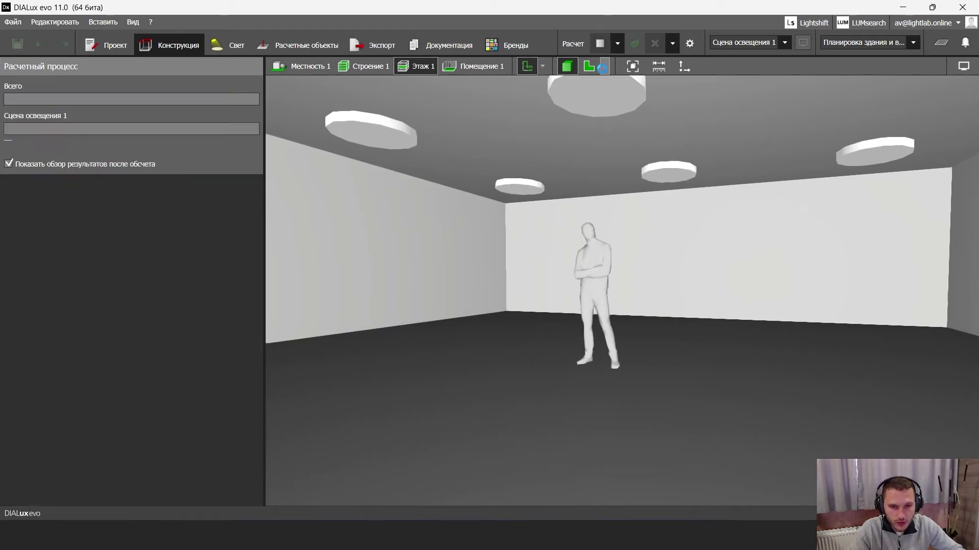
{"action": "right_click_drag", "start_coordinate": [555, 190], "coordinate": [382, 194]}
{"action": "left_click", "coordinate": [947, 44]}
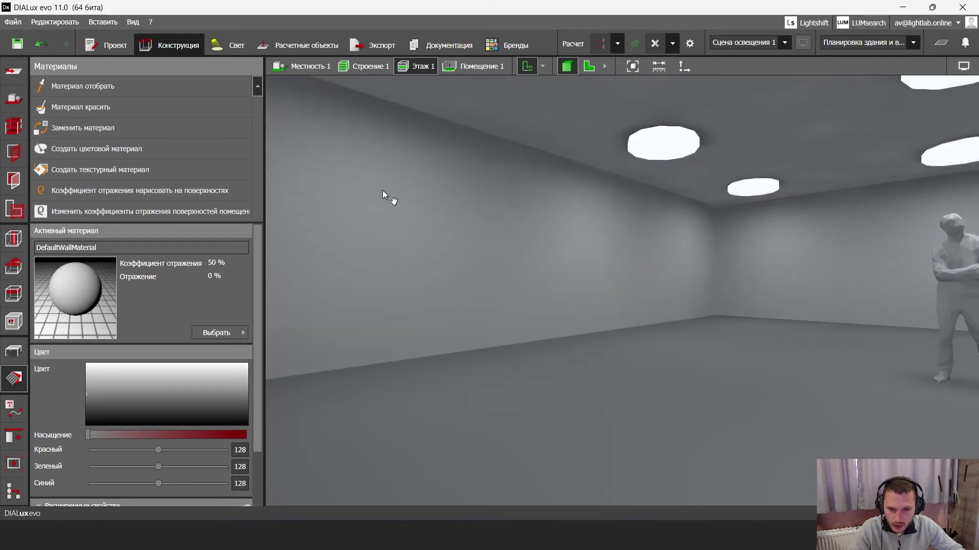
Discard the calculated results from the floor plan and select the 3 × 3 luminaire arrangement for editing
{"action": "left_click", "coordinate": [589, 66]}
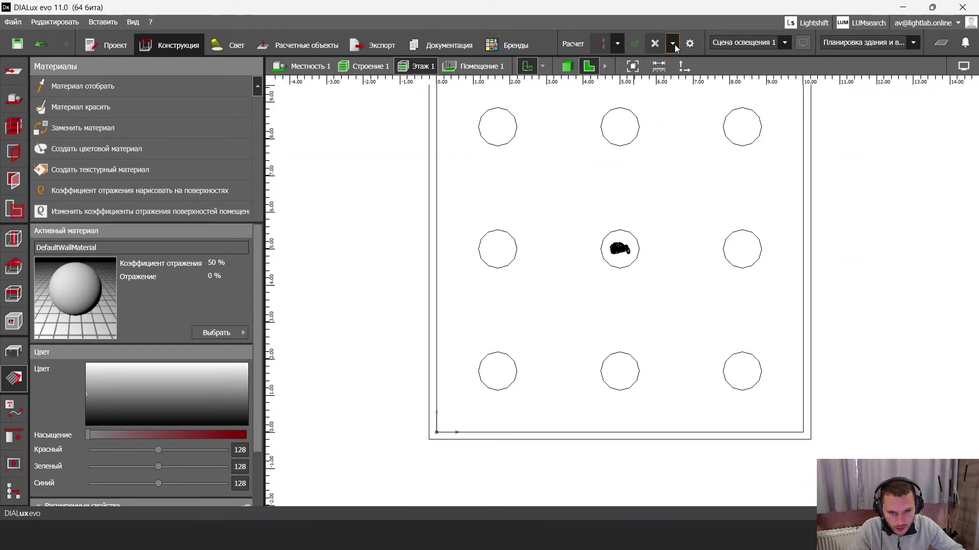
{"action": "left_click", "coordinate": [514, 131]}
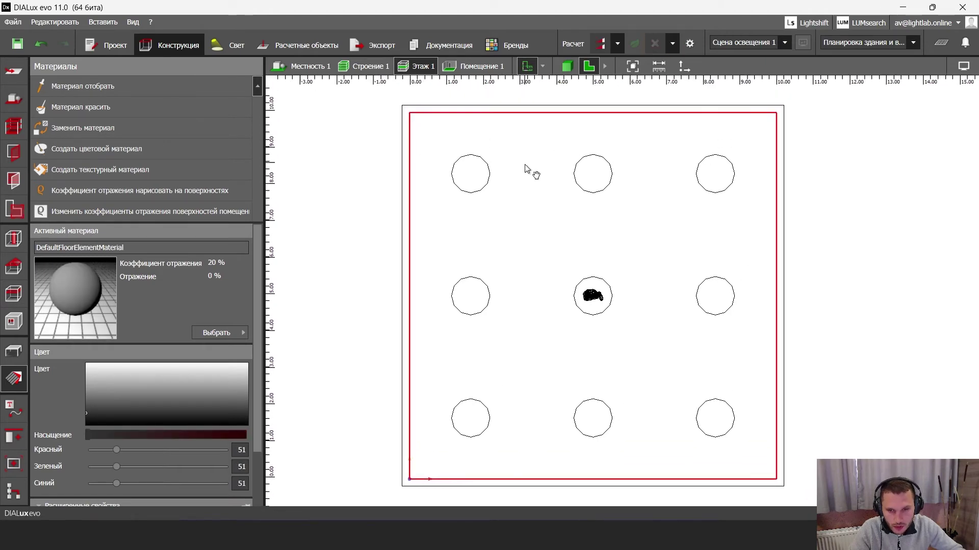
{"action": "left_click", "coordinate": [240, 50]}
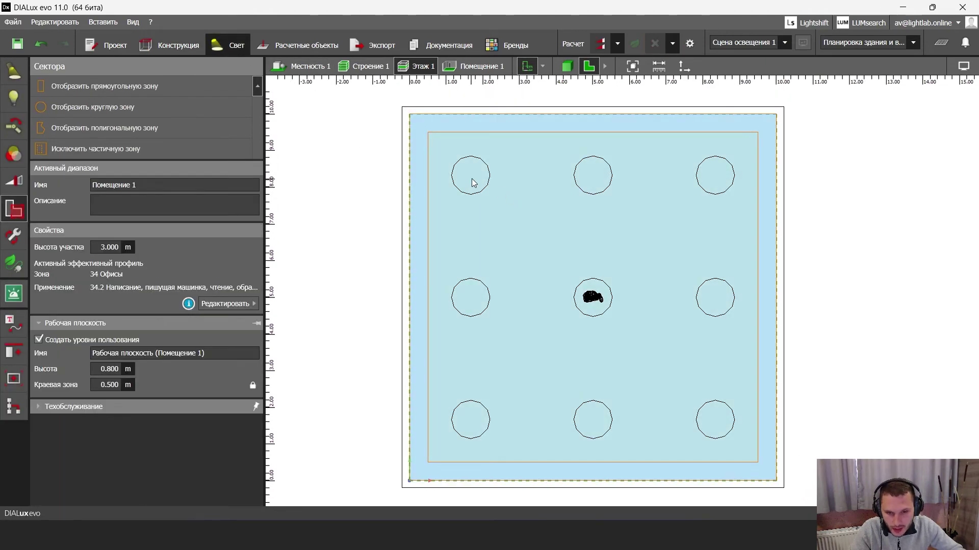
{"action": "left_click", "coordinate": [586, 187]}
{"action": "scroll", "coordinate": [492, 186], "scroll_direction": "up", "scroll_amount": 2}
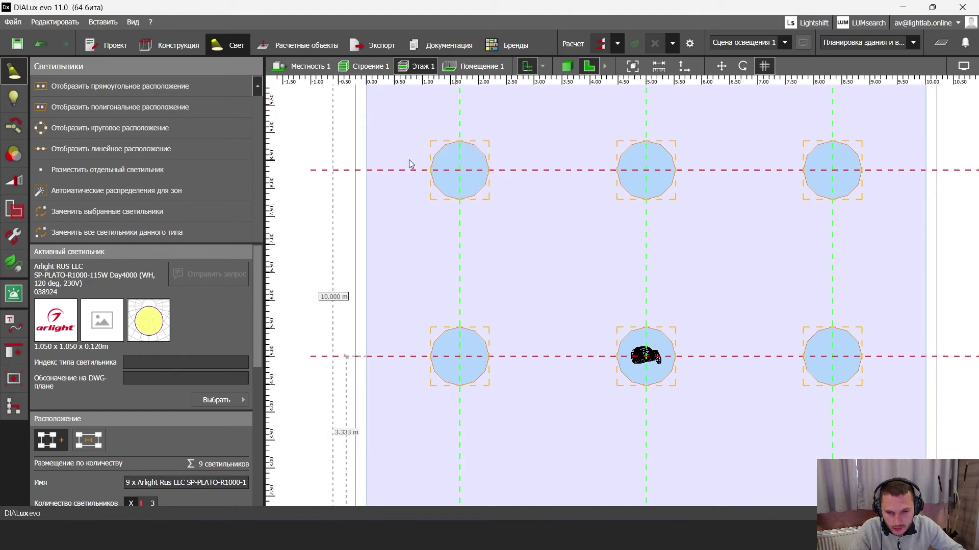
Move the two outer luminaire columns inward to about 2 m from the side walls, with 3.000 m column spacing
{"action": "left_click_drag", "start_coordinate": [458, 229], "coordinate": [473, 228]}
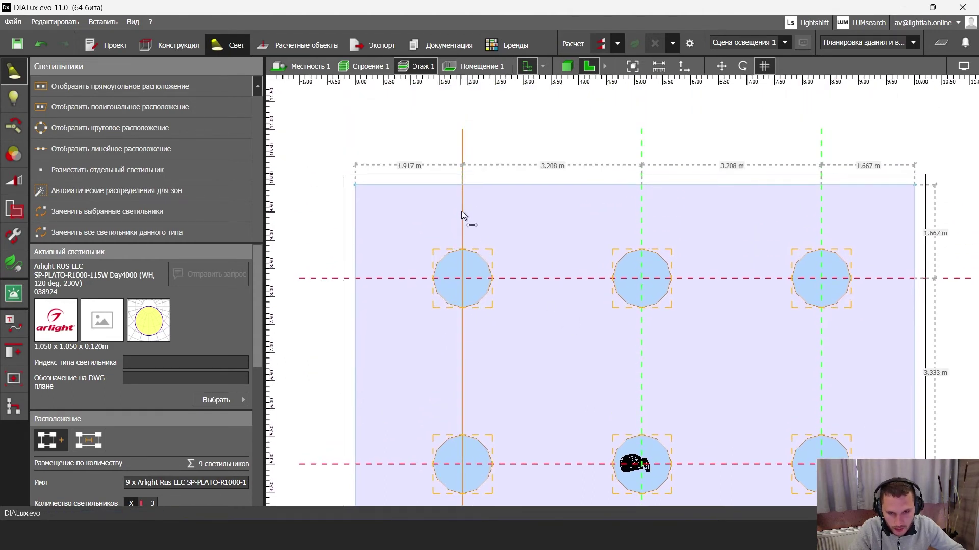
{"action": "left_click_drag", "start_coordinate": [464, 213], "coordinate": [468, 215]}
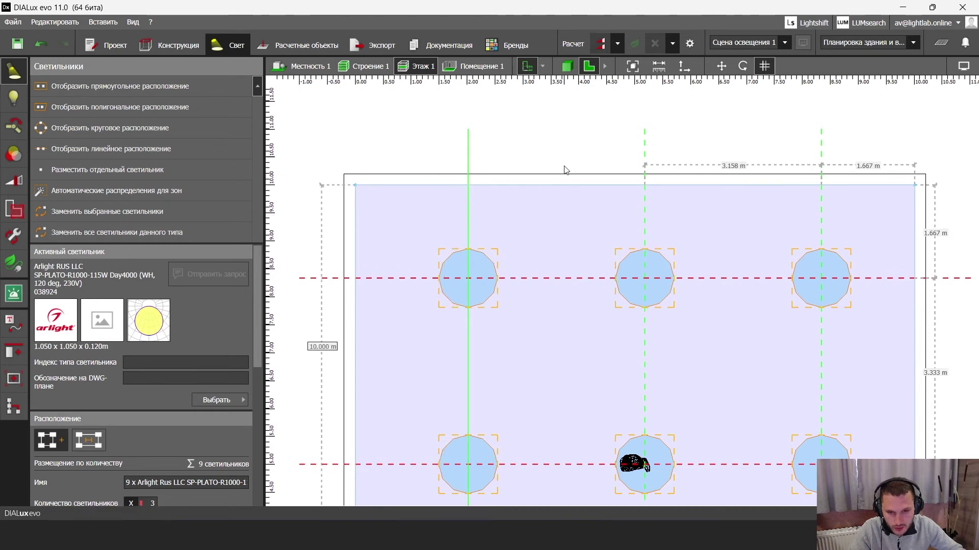
{"action": "scroll", "coordinate": [530, 195], "scroll_direction": "down", "scroll_amount": 2}
{"action": "left_click_drag", "start_coordinate": [720, 188], "coordinate": [707, 190]}
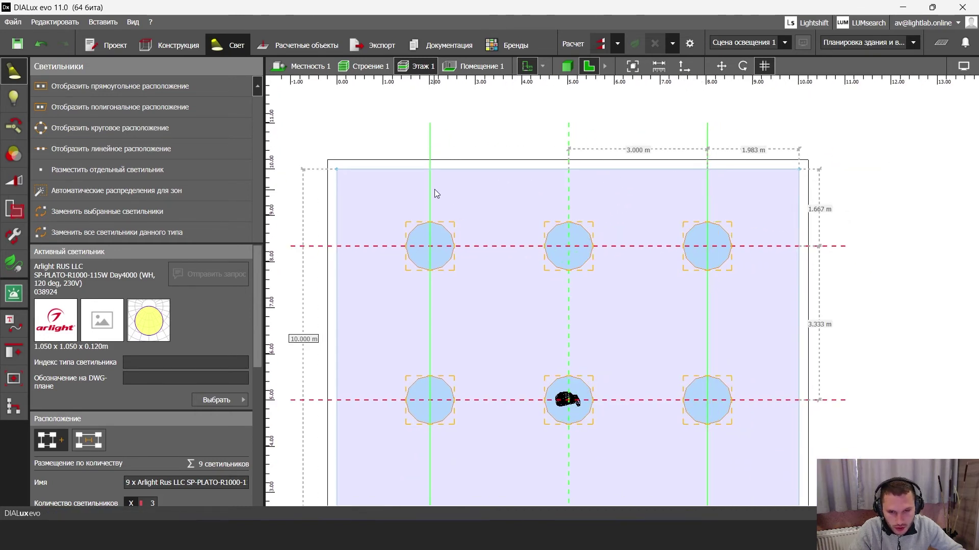
{"action": "left_click_drag", "start_coordinate": [434, 188], "coordinate": [433, 190]}
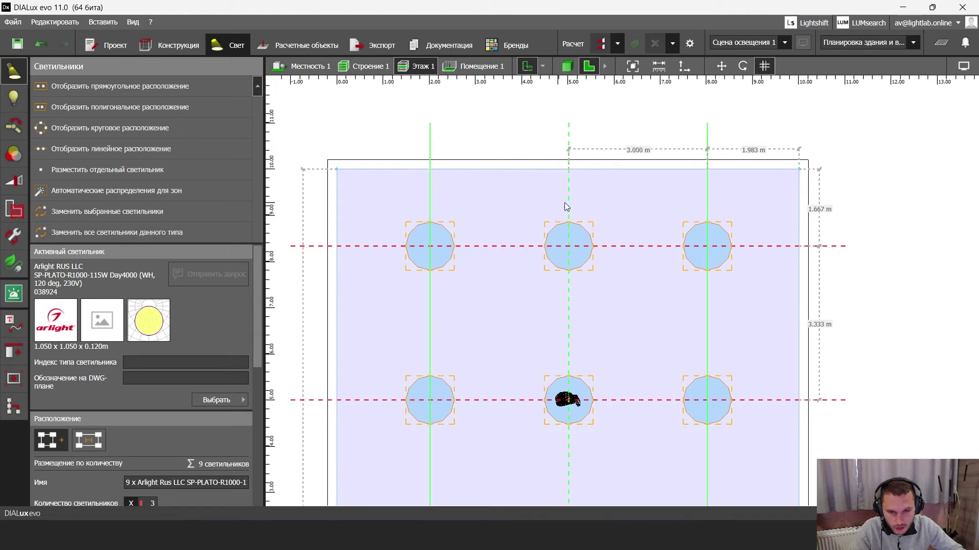
Move the upper luminaire row inward to a row spacing of 3.200 m and check the lower rows
{"action": "scroll", "coordinate": [601, 189], "scroll_direction": "down", "scroll_amount": 1}
{"action": "left_click_drag", "start_coordinate": [635, 199], "coordinate": [636, 210]}
{"action": "scroll", "coordinate": [641, 255], "scroll_direction": "down", "scroll_amount": 2}
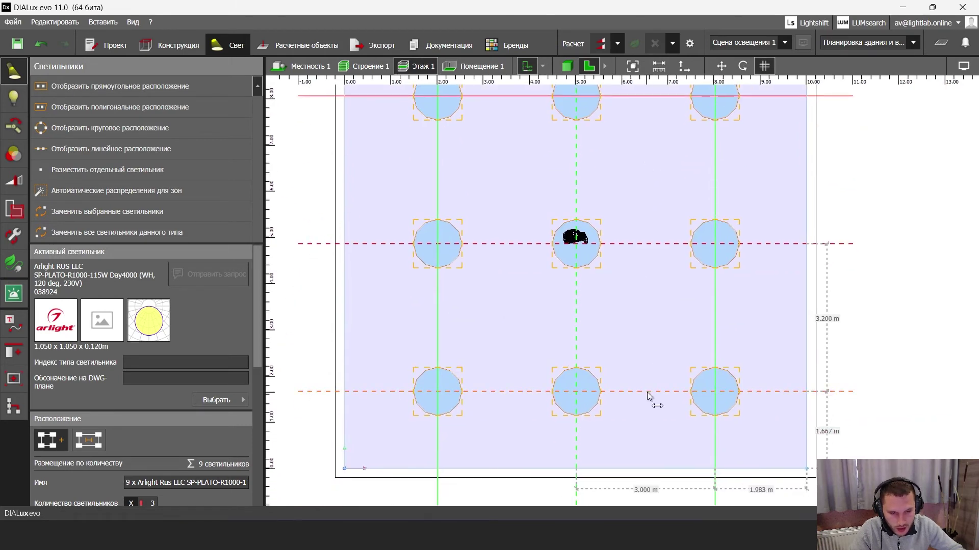
{"action": "scroll", "coordinate": [647, 393], "scroll_direction": "down", "scroll_amount": 2}
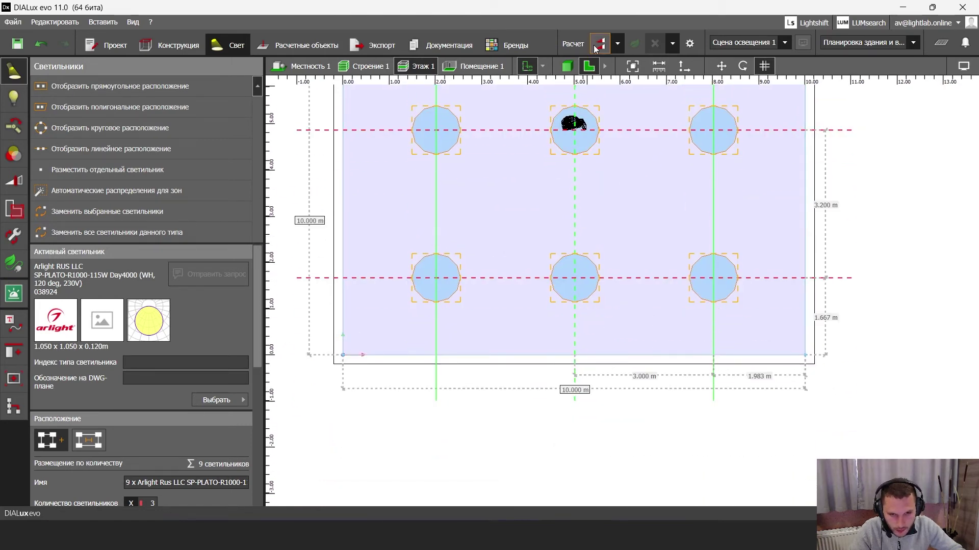
Recalculate the lighting for the adjusted luminaire layout, check the working plane results in 3D view, and close the overview
{"action": "left_click", "coordinate": [600, 43]}
{"action": "scroll", "coordinate": [601, 187], "scroll_direction": "down", "scroll_amount": 2}
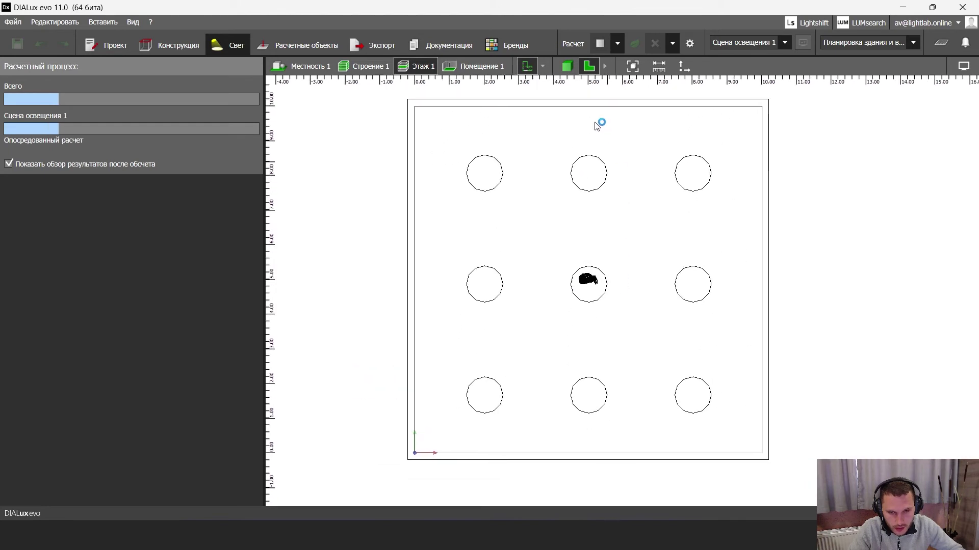
{"action": "left_click", "coordinate": [567, 66]}
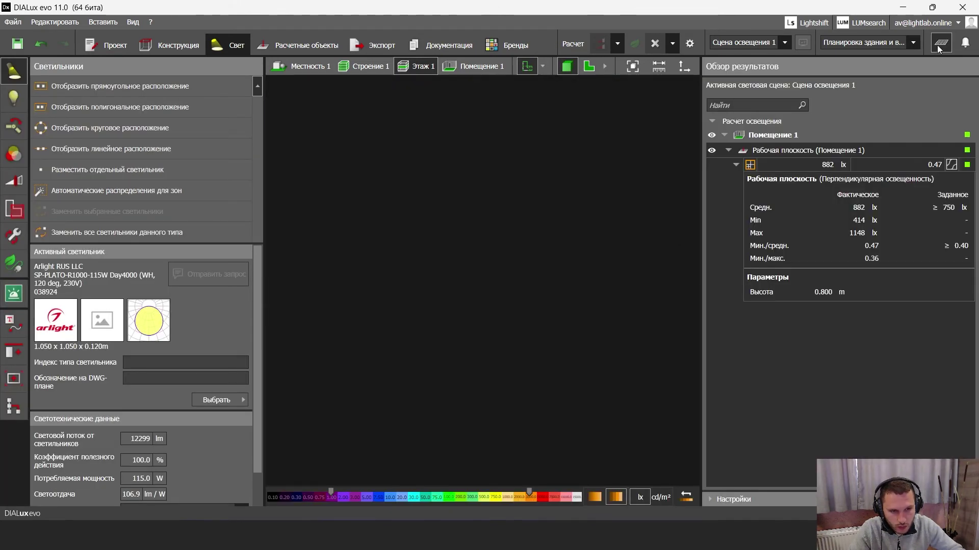
{"action": "left_click", "coordinate": [940, 46]}
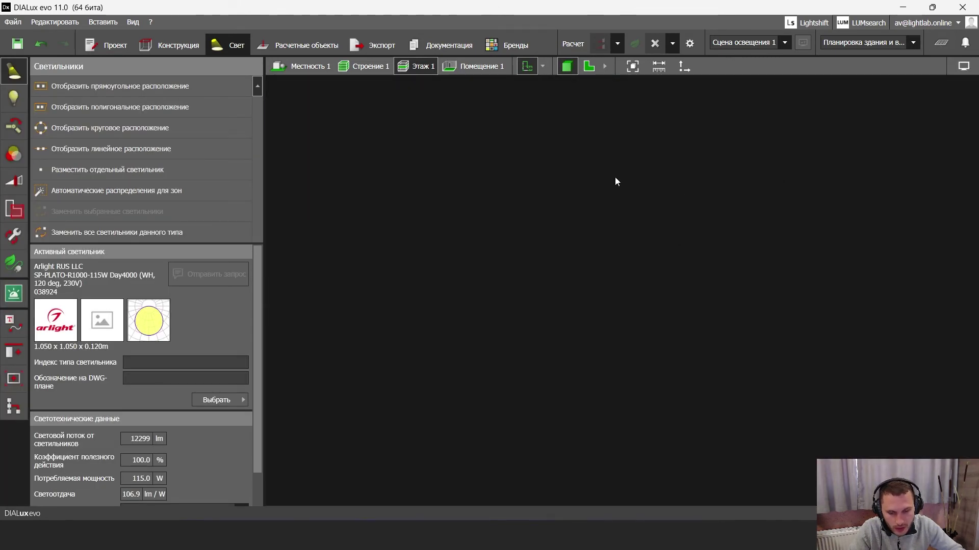
View the recalculated room lighting and the standing man in 3D from different directions
{"action": "middle_click_drag", "start_coordinate": [616, 181], "coordinate": [668, 245]}
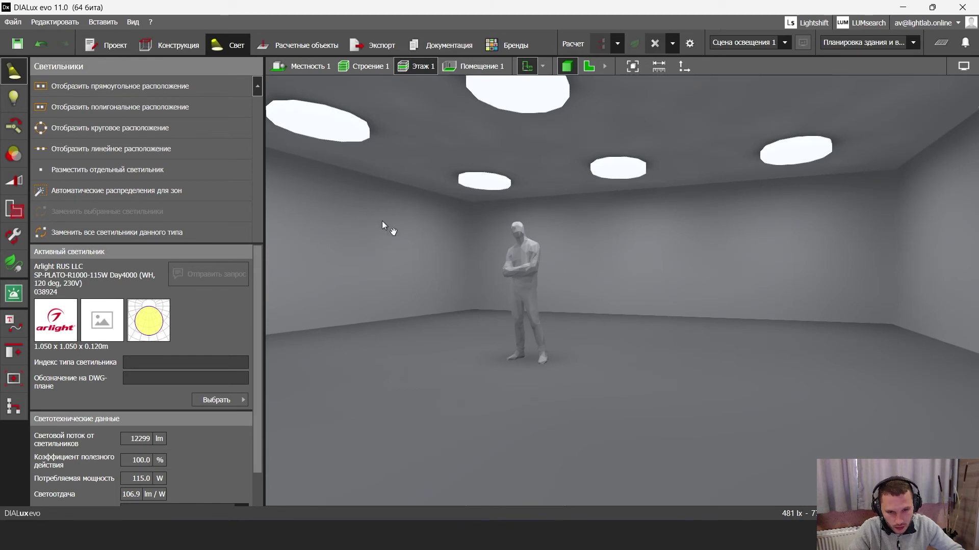
{"action": "middle_click_drag", "start_coordinate": [382, 222], "coordinate": [691, 276]}
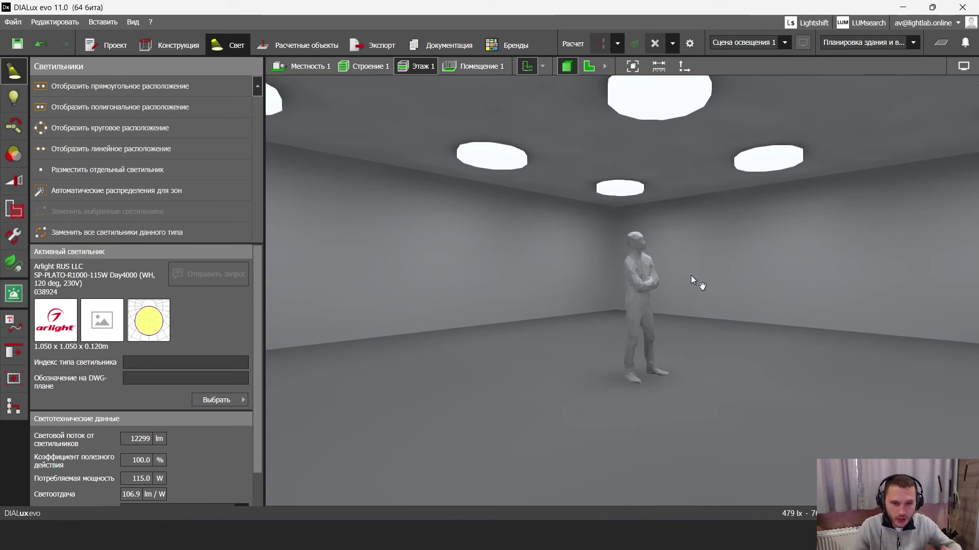
{"action": "middle_click_drag", "start_coordinate": [674, 266], "coordinate": [567, 307]}
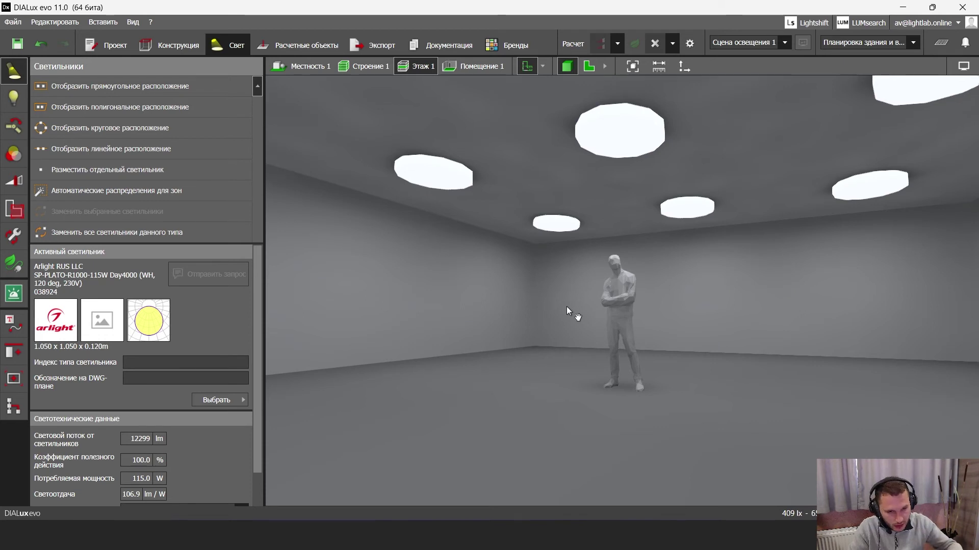
{"action": "left_click_drag", "start_coordinate": [567, 307], "coordinate": [619, 306]}
Turn on the false-colour display for the 3D view and set the scale's upper limit to 500 lx
{"action": "left_click", "coordinate": [963, 66]}
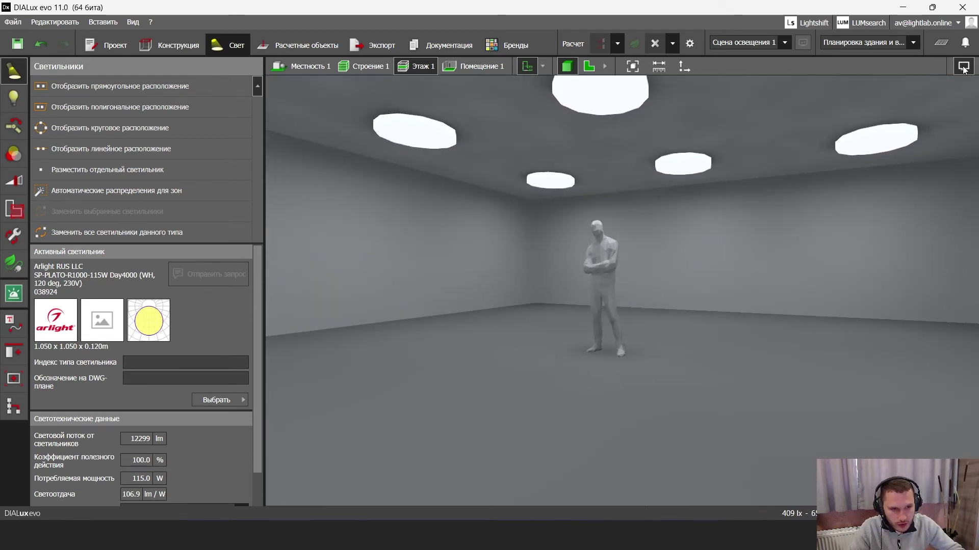
{"action": "left_click", "coordinate": [582, 120]}
{"action": "mouse_move", "coordinate": [780, 498]}
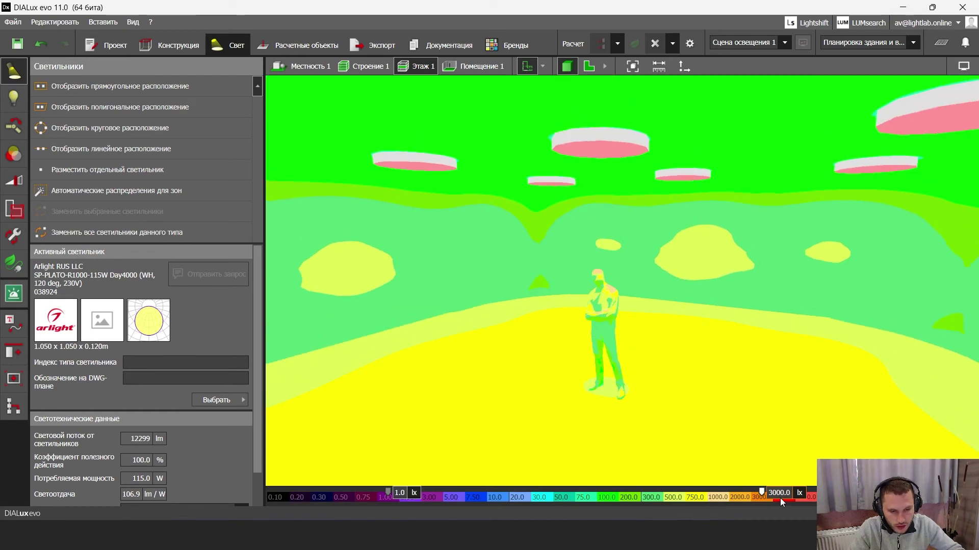
{"action": "key", "text": "Return"}
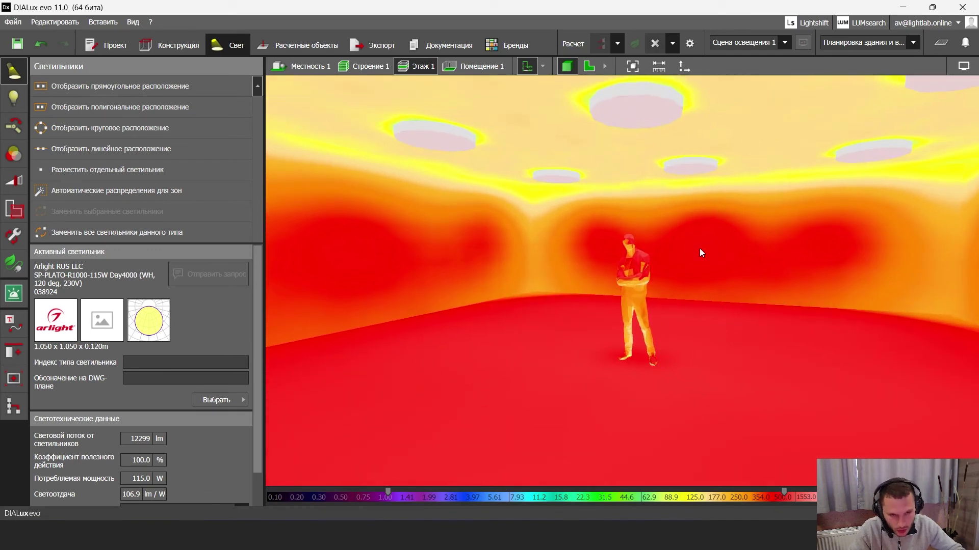
{"action": "middle_click_drag", "start_coordinate": [669, 140], "coordinate": [670, 142]}
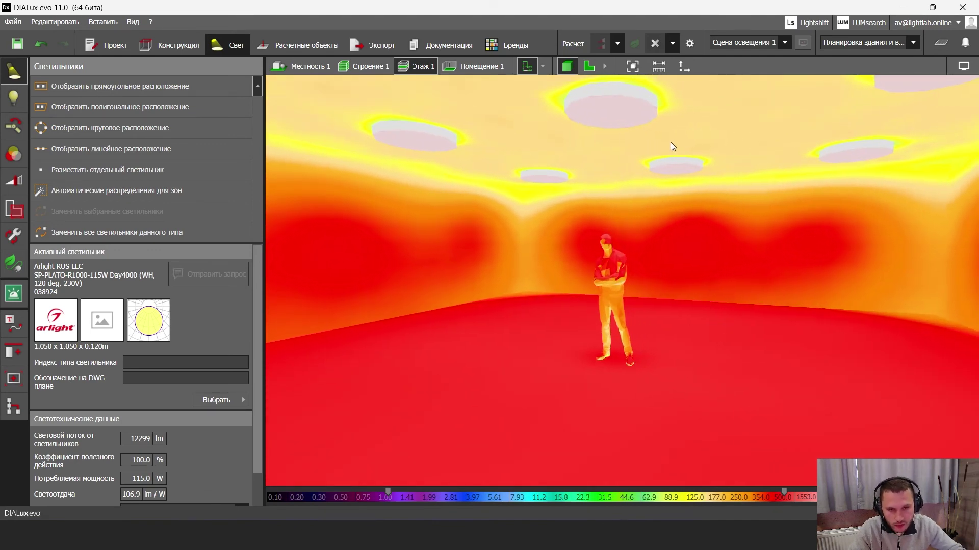